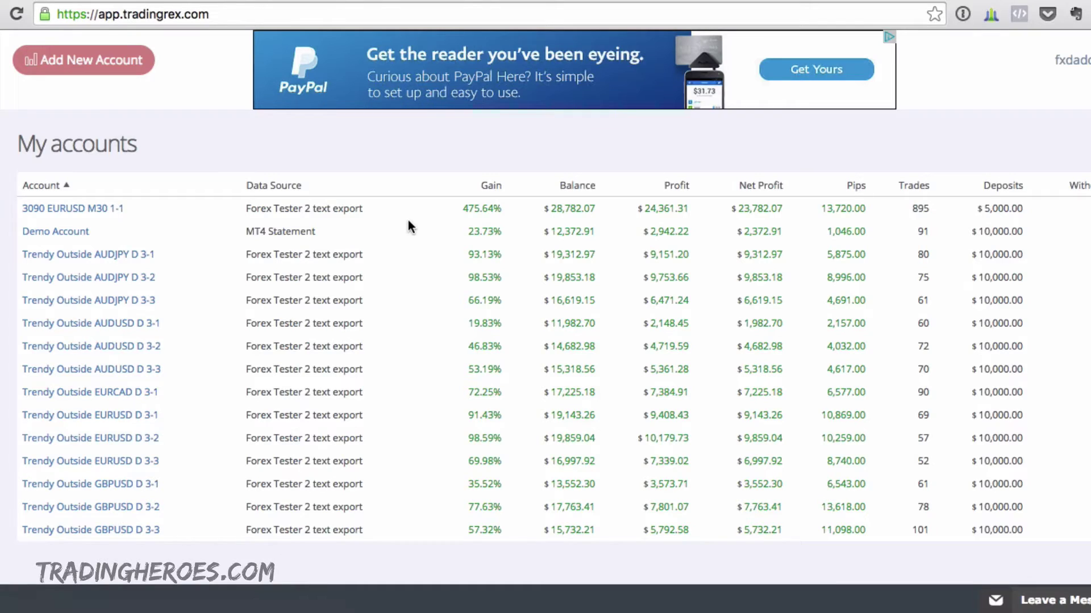
Step: Create an account named 'Whatever' with Forex Tester 2 text export as its data source
{"action": "left_click", "coordinate": [117, 75]}
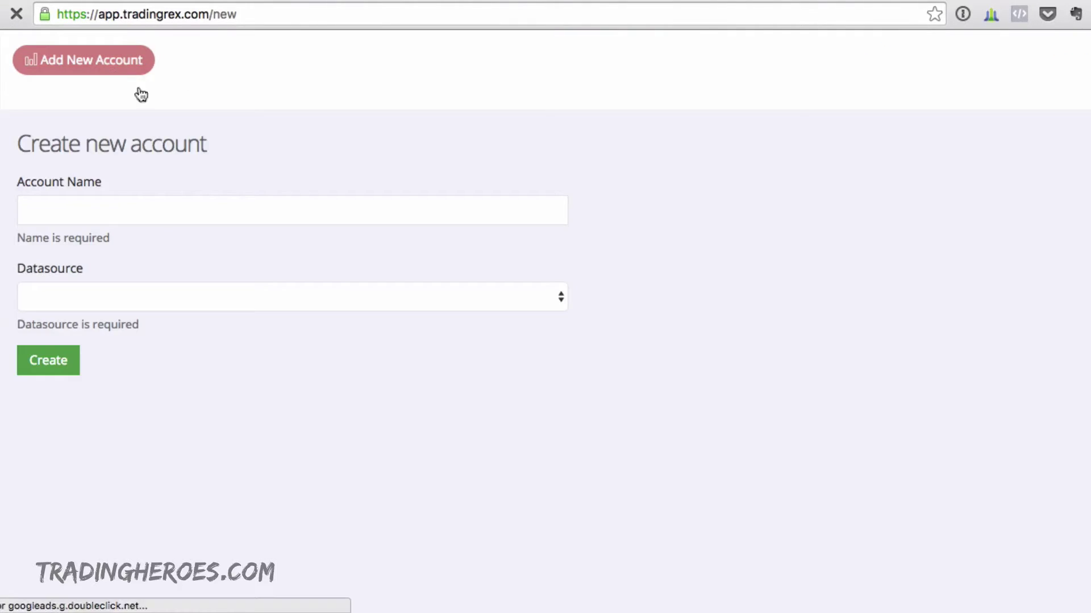
{"action": "left_click", "coordinate": [275, 214]}
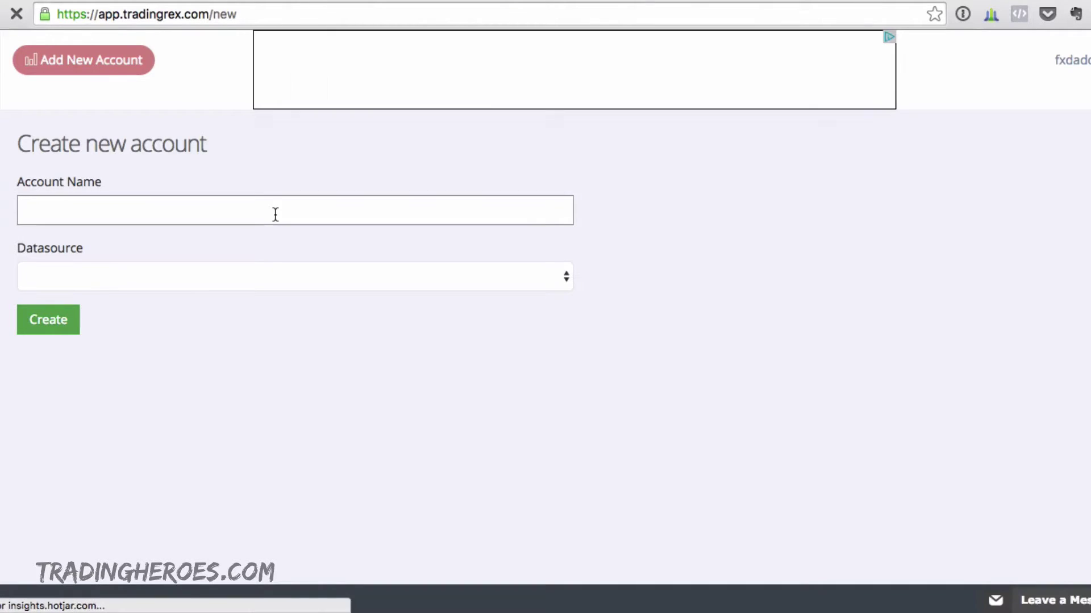
{"action": "type", "text": "Whatever"}
{"action": "left_click", "coordinate": [256, 271]}
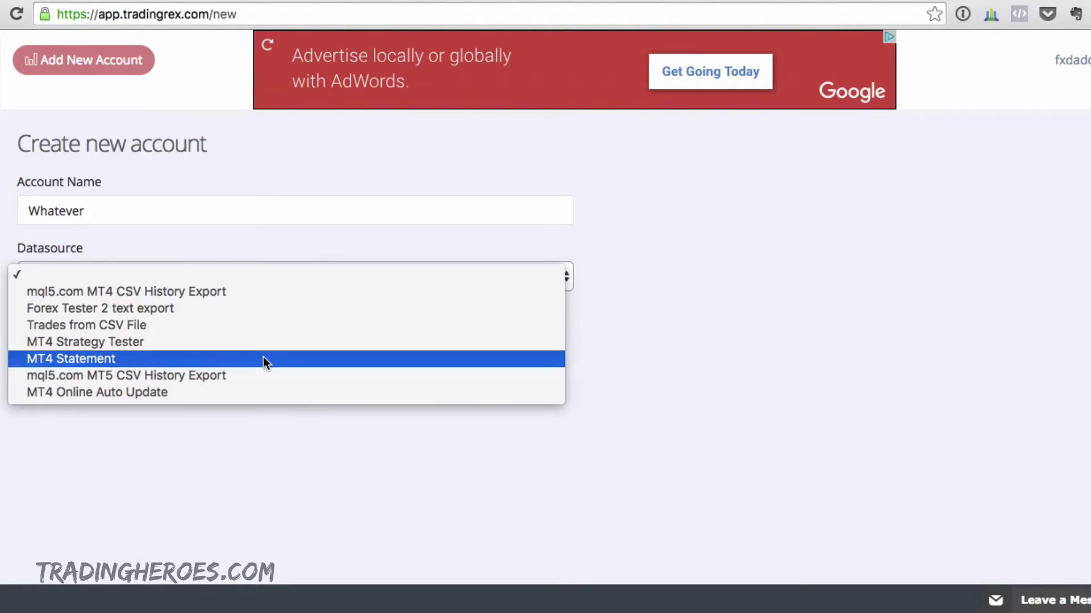
{"action": "left_click", "coordinate": [268, 309]}
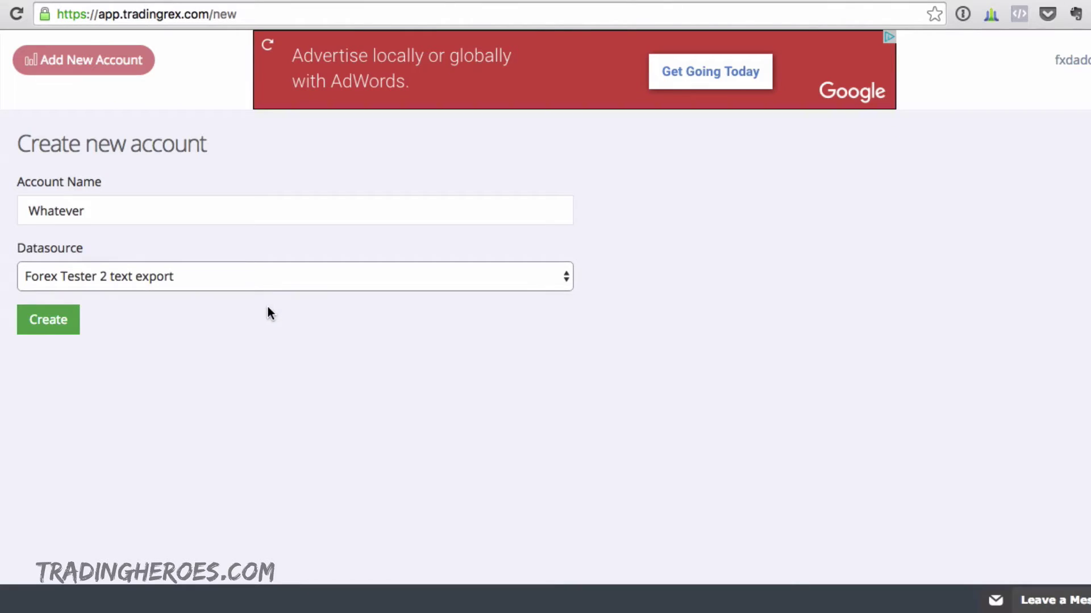
{"action": "left_click", "coordinate": [40, 330]}
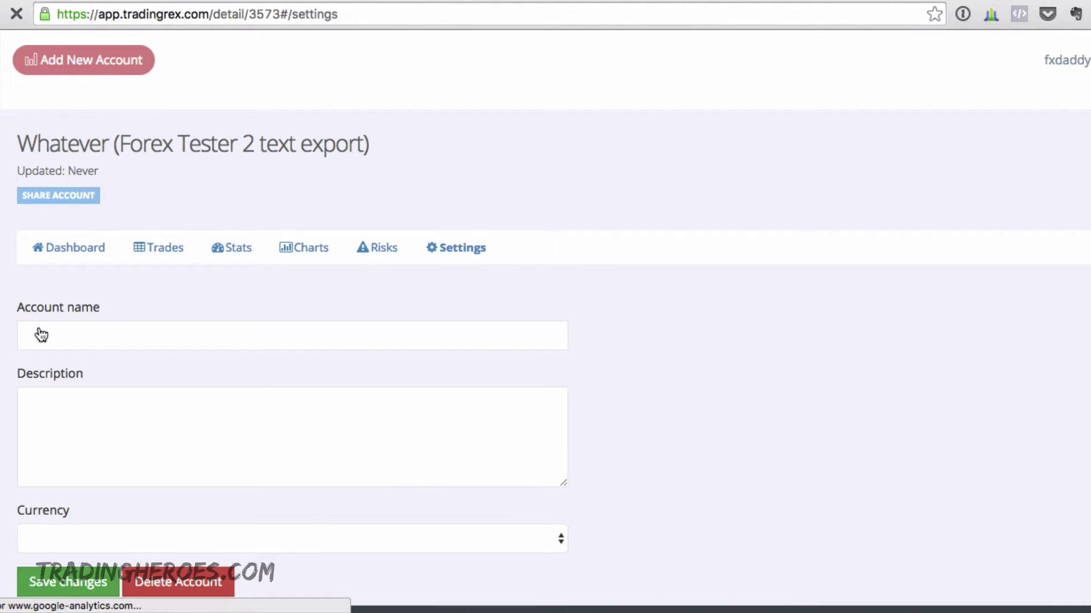
Step: Delete the 'Whatever' account from its Settings page and confirm the warning
{"action": "scroll", "coordinate": [864, 292], "scroll_direction": "down", "scroll_amount": 5}
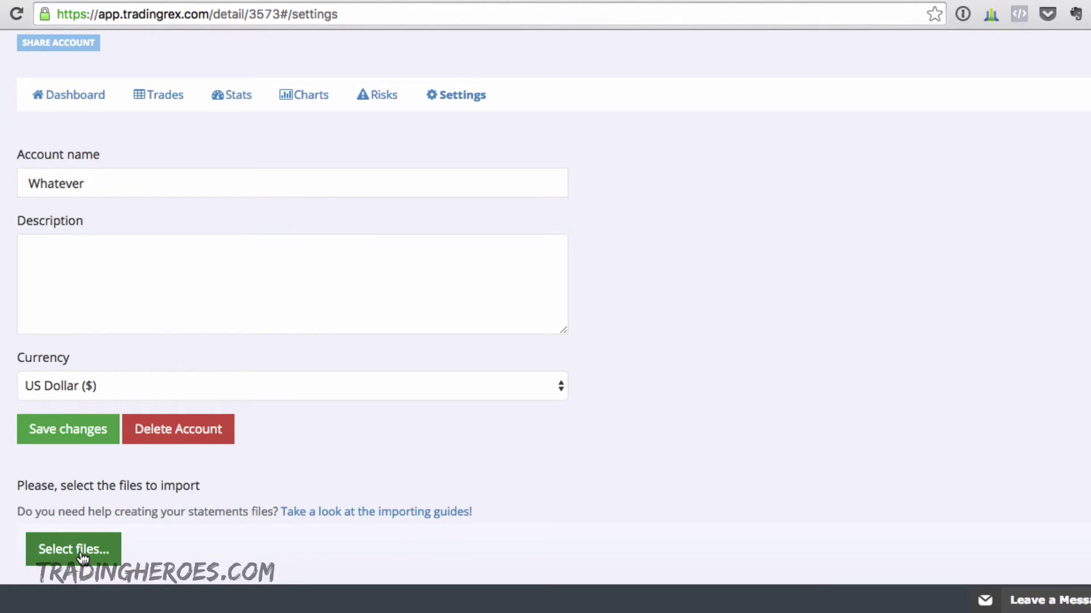
{"action": "left_click", "coordinate": [217, 429]}
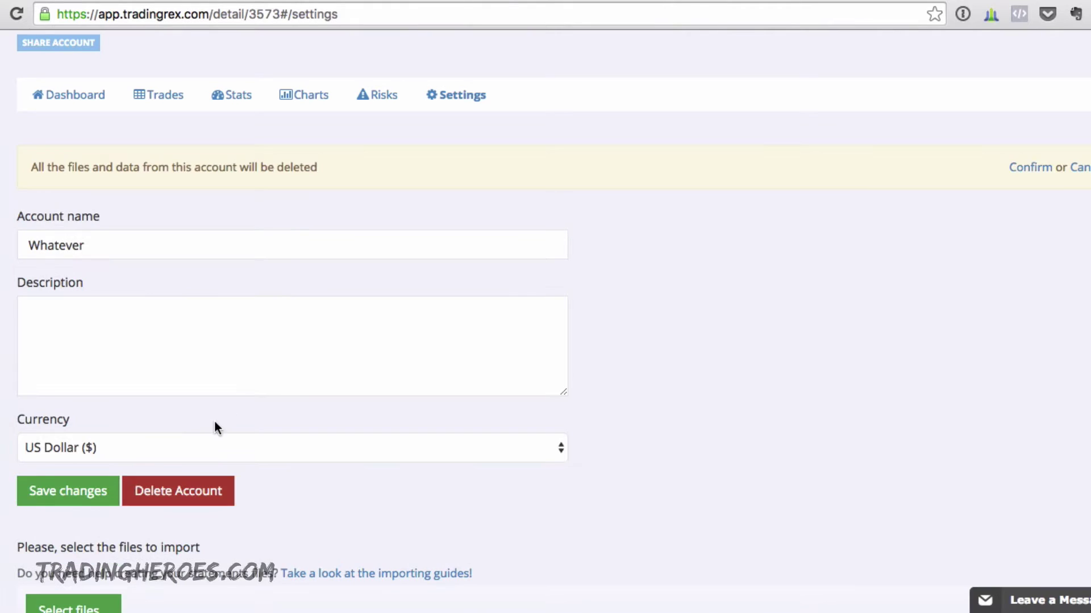
{"action": "left_click", "coordinate": [1028, 168]}
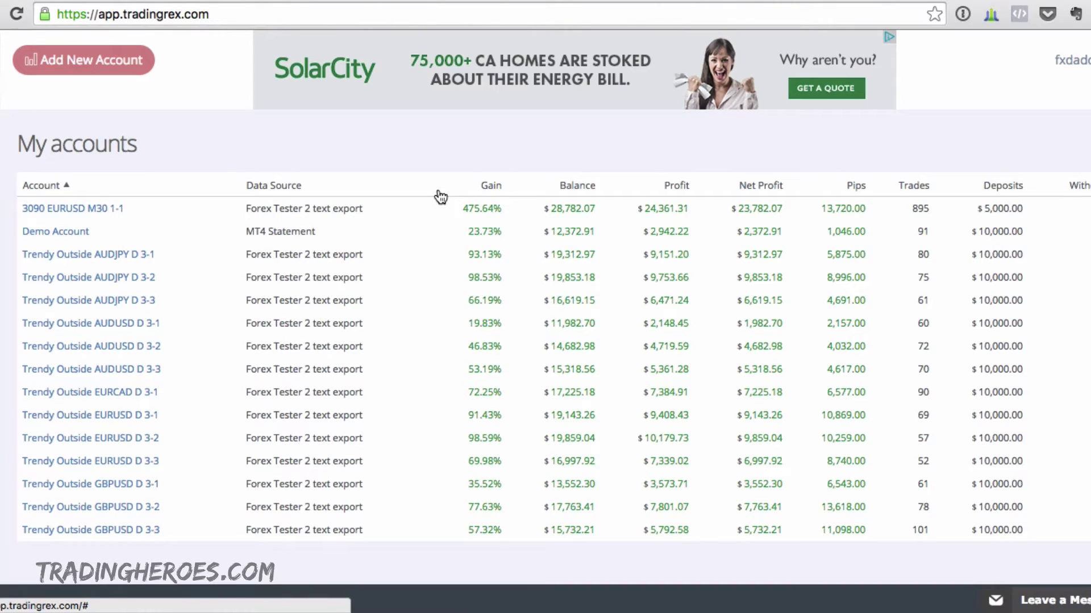
Step: Open the Trendy Outside AUDJPY D 3-1 dashboard and check its Gain of +93.13%
{"action": "left_click", "coordinate": [142, 257]}
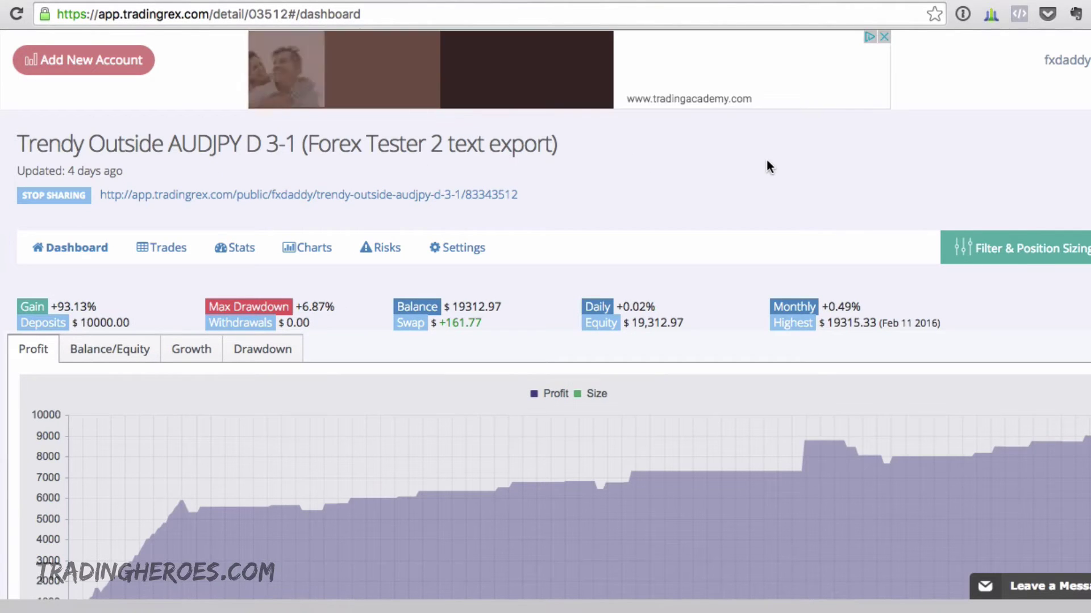
{"action": "scroll", "coordinate": [765, 158], "scroll_direction": "down", "scroll_amount": 3}
{"action": "scroll", "coordinate": [765, 158], "scroll_direction": "down", "scroll_amount": 3}
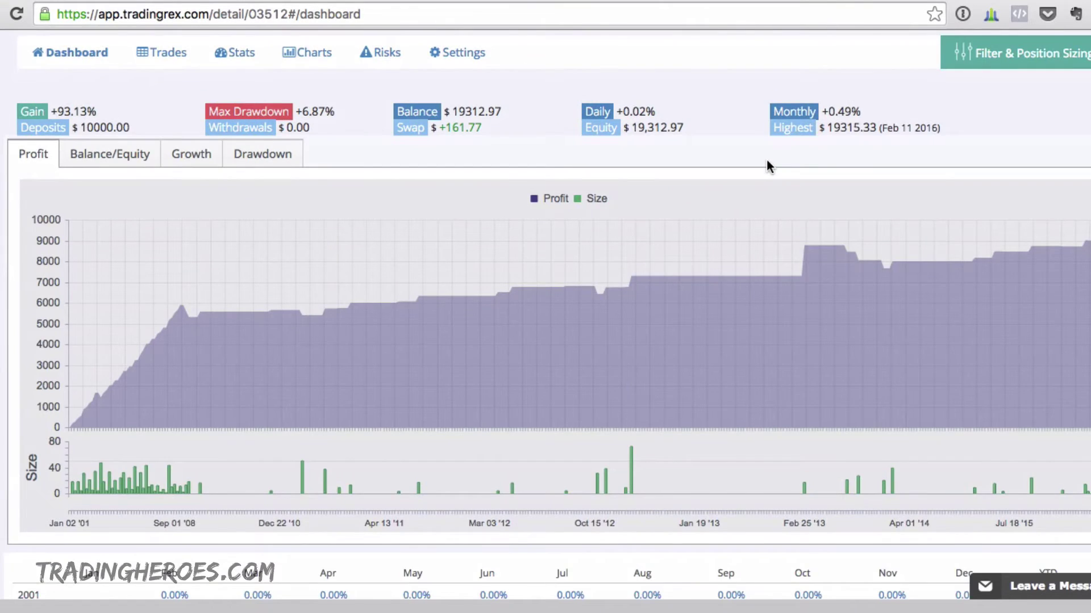
{"action": "scroll", "coordinate": [766, 160], "scroll_direction": "up", "scroll_amount": 5}
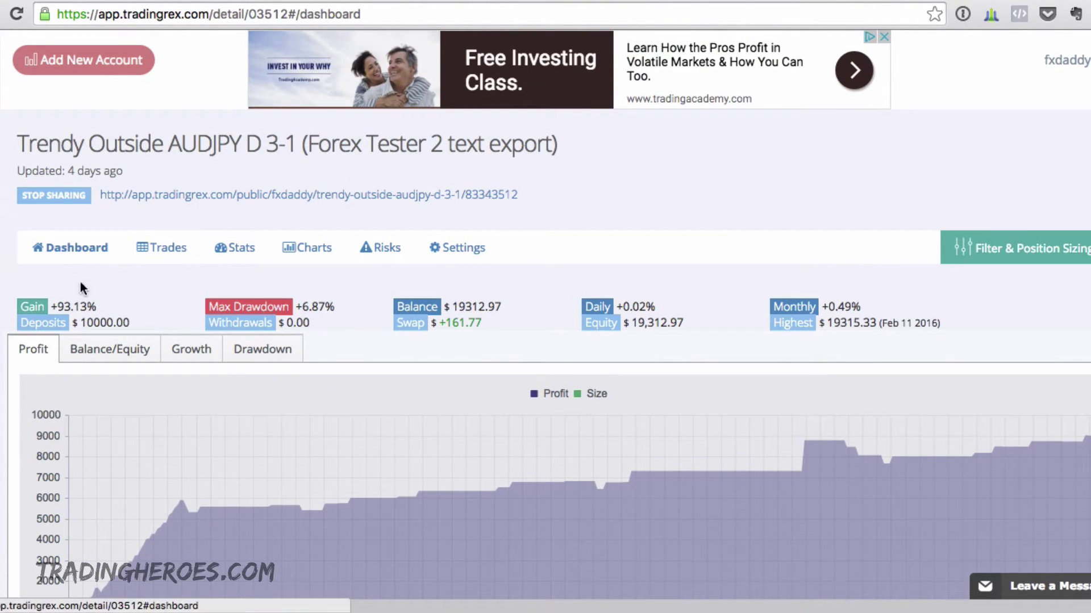
{"action": "left_click_drag", "start_coordinate": [100, 307], "coordinate": [19, 308]}
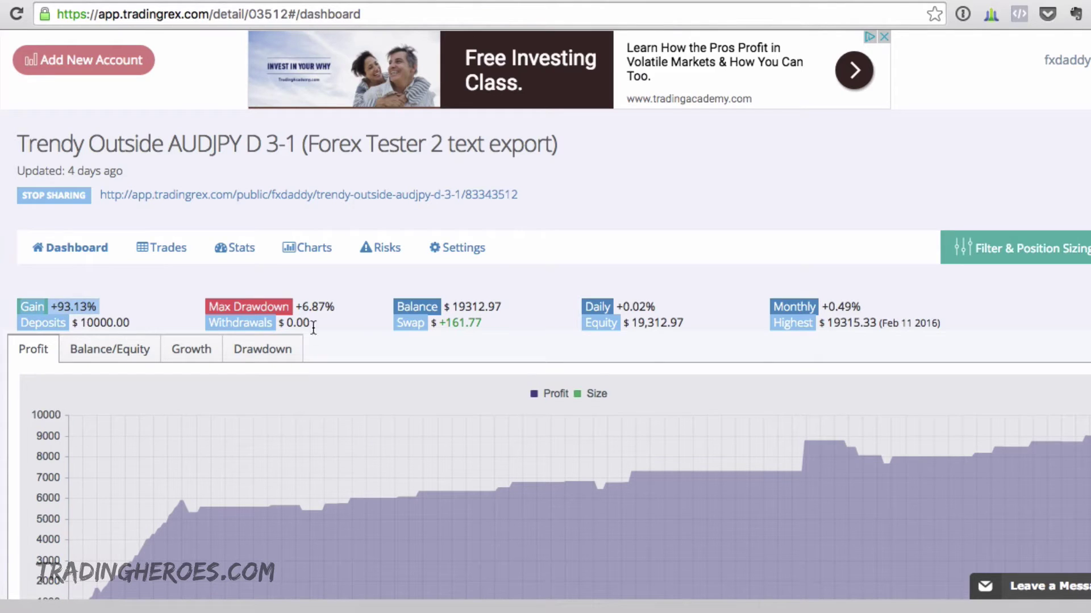
{"action": "left_click", "coordinate": [642, 201]}
Step: Scroll through the monthly returns table and Main Stats covering 80 trades
{"action": "scroll", "coordinate": [673, 233], "scroll_direction": "down", "scroll_amount": 4}
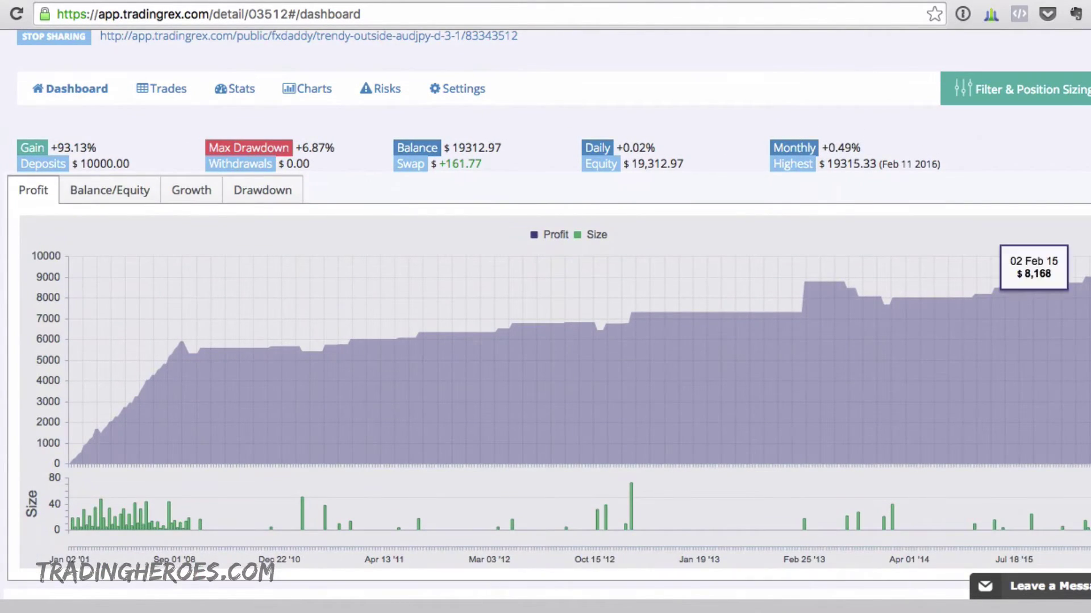
{"action": "scroll", "coordinate": [912, 388], "scroll_direction": "down", "scroll_amount": 3}
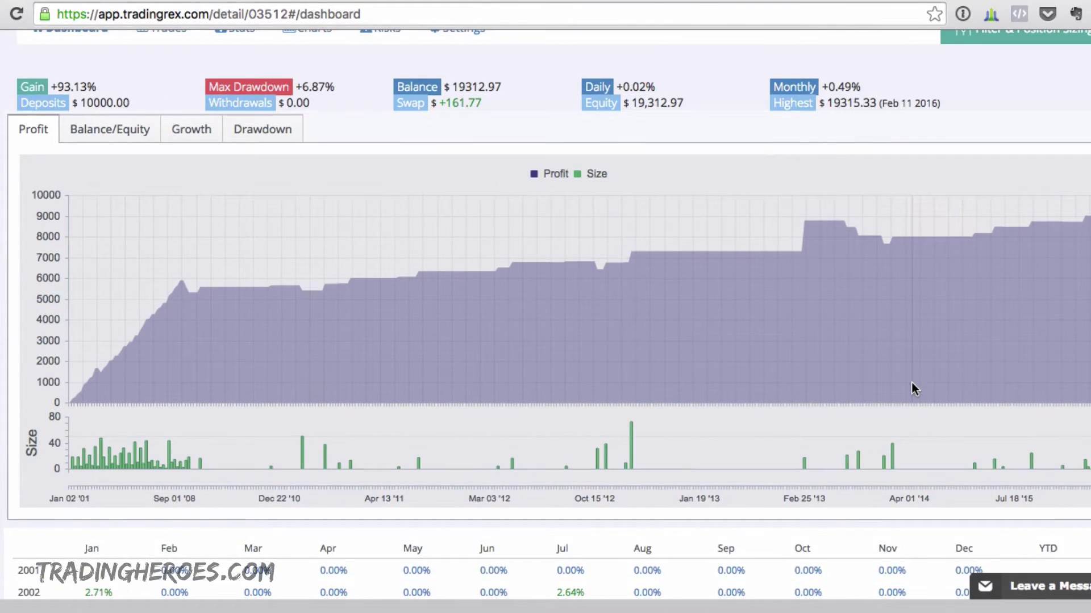
{"action": "scroll", "coordinate": [911, 383], "scroll_direction": "down", "scroll_amount": 5}
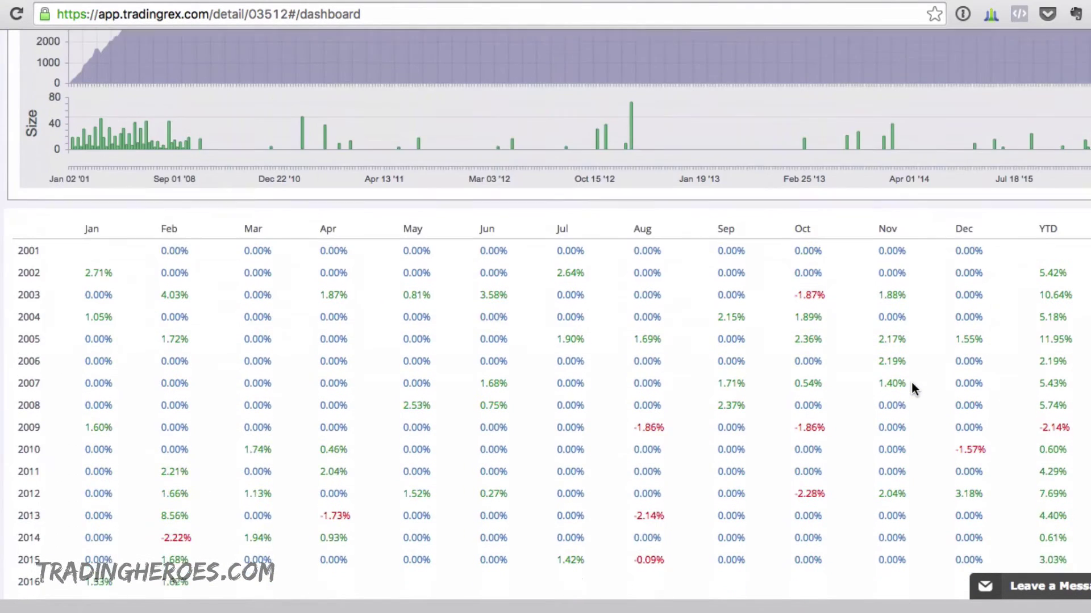
{"action": "scroll", "coordinate": [911, 389], "scroll_direction": "down", "scroll_amount": 1}
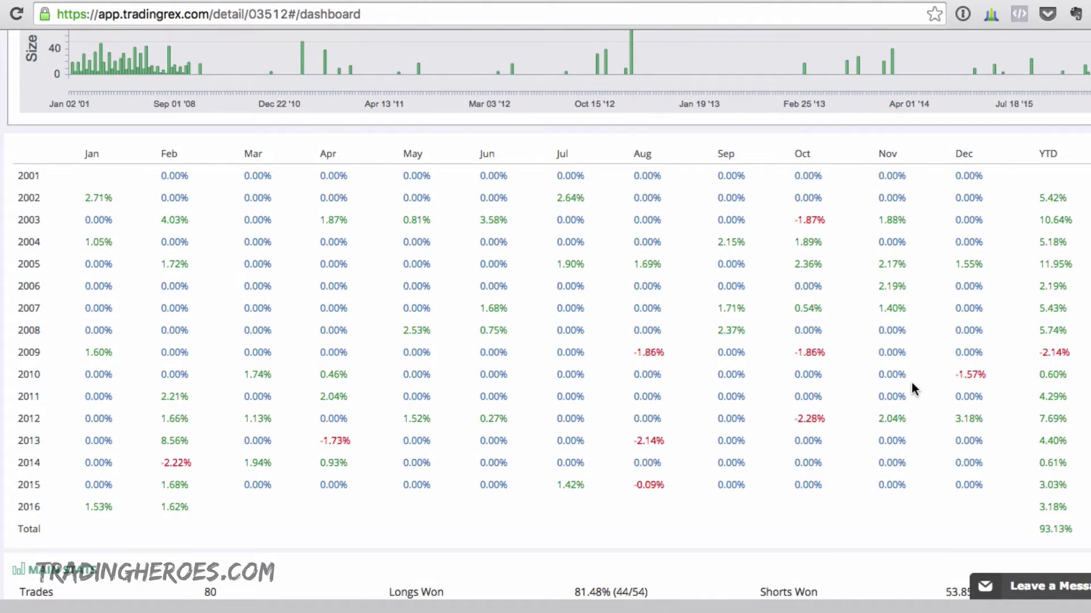
{"action": "scroll", "coordinate": [912, 386], "scroll_direction": "down", "scroll_amount": 1}
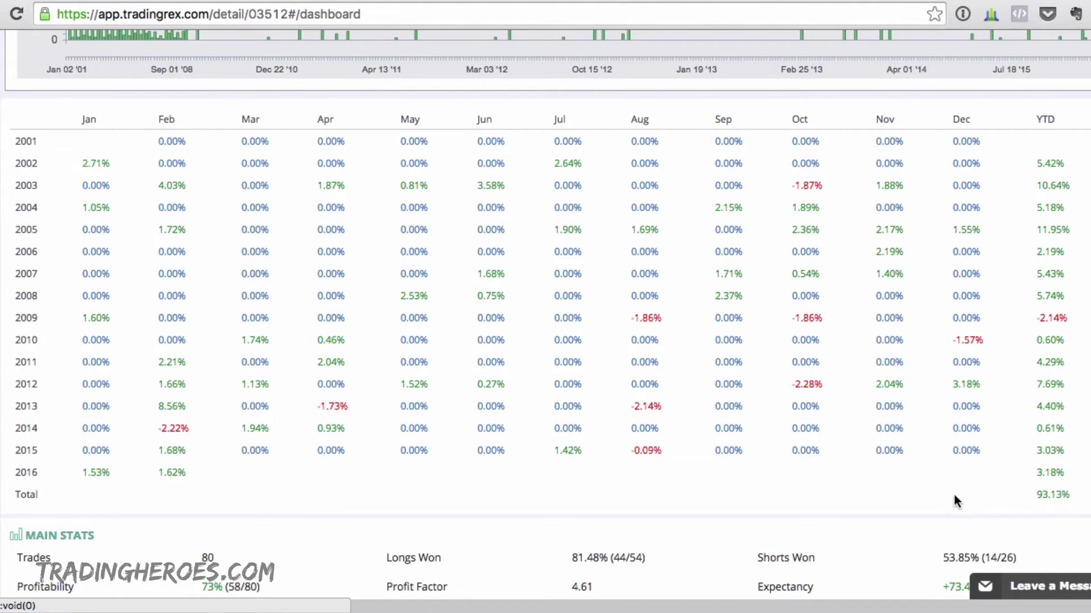
{"action": "scroll", "coordinate": [942, 499], "scroll_direction": "down", "scroll_amount": 3}
{"action": "scroll", "coordinate": [941, 492], "scroll_direction": "down", "scroll_amount": 2}
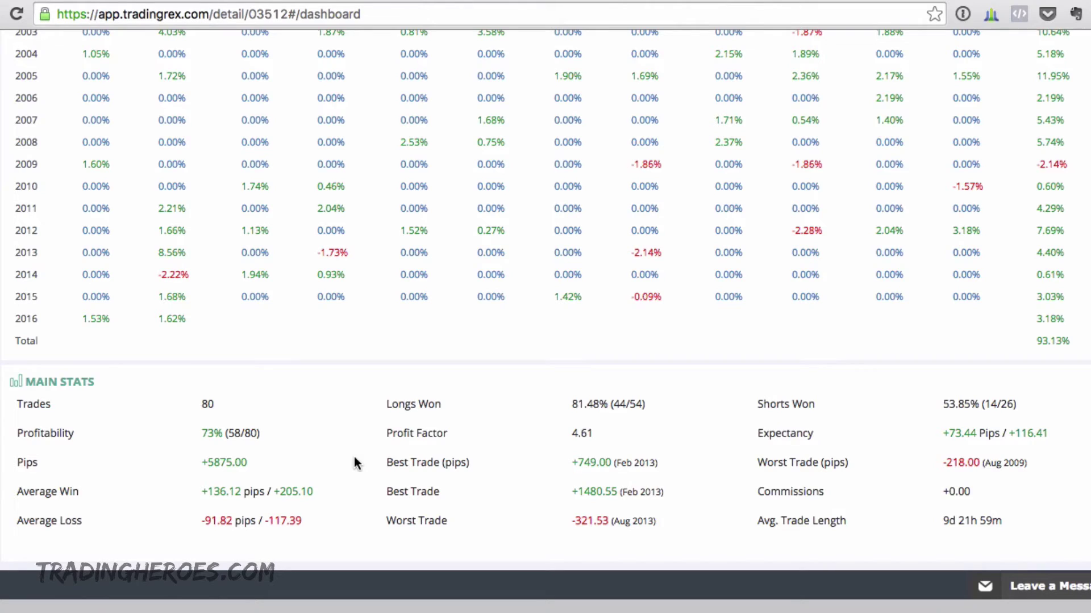
{"action": "triple_click", "coordinate": [599, 400]}
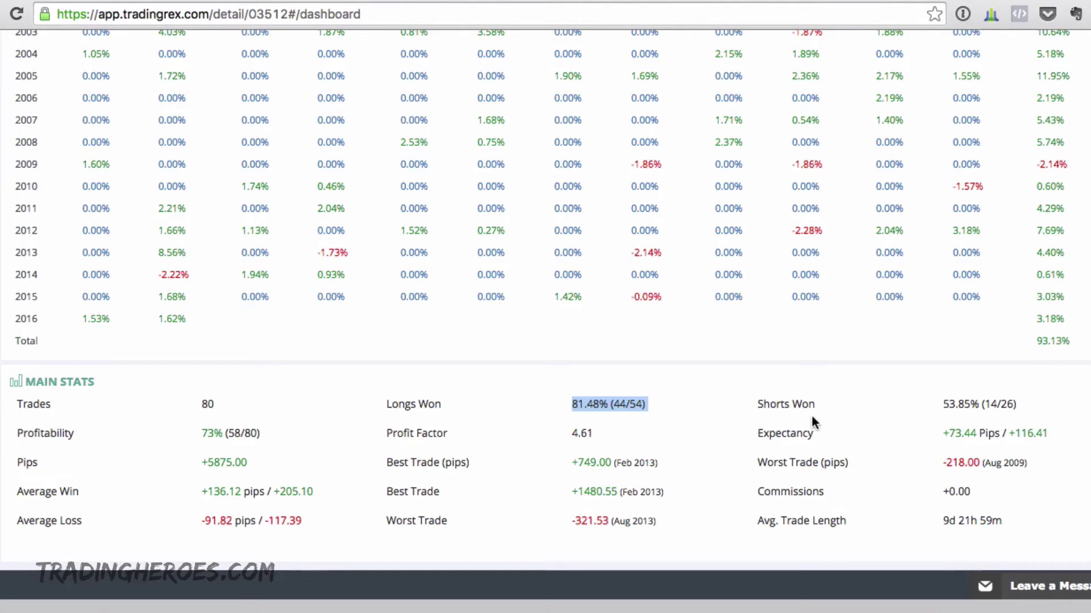
{"action": "triple_click", "coordinate": [957, 400]}
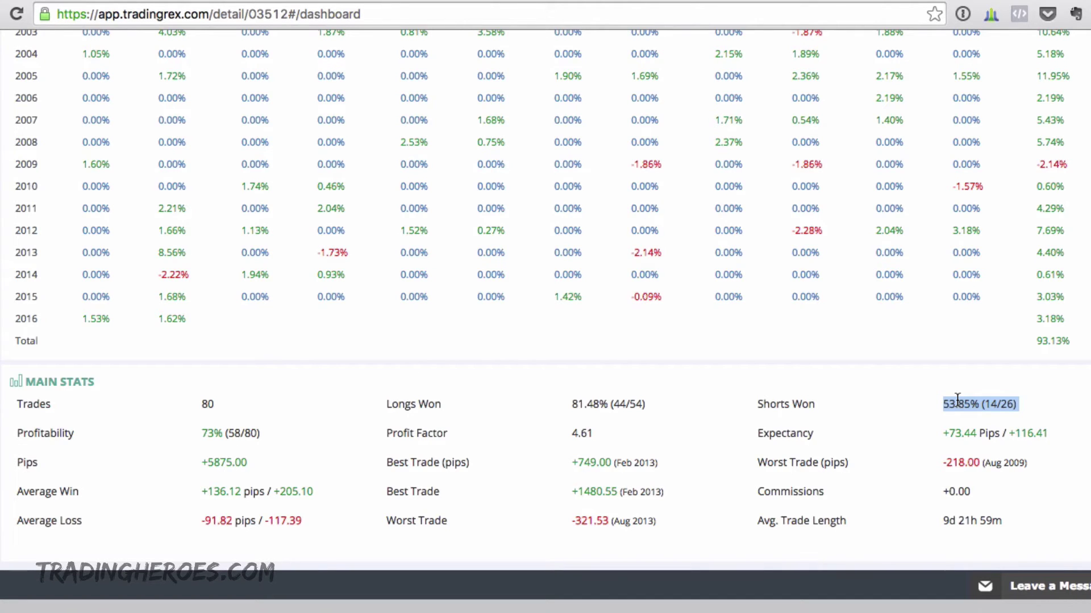
{"action": "scroll", "coordinate": [735, 352], "scroll_direction": "up", "scroll_amount": 15}
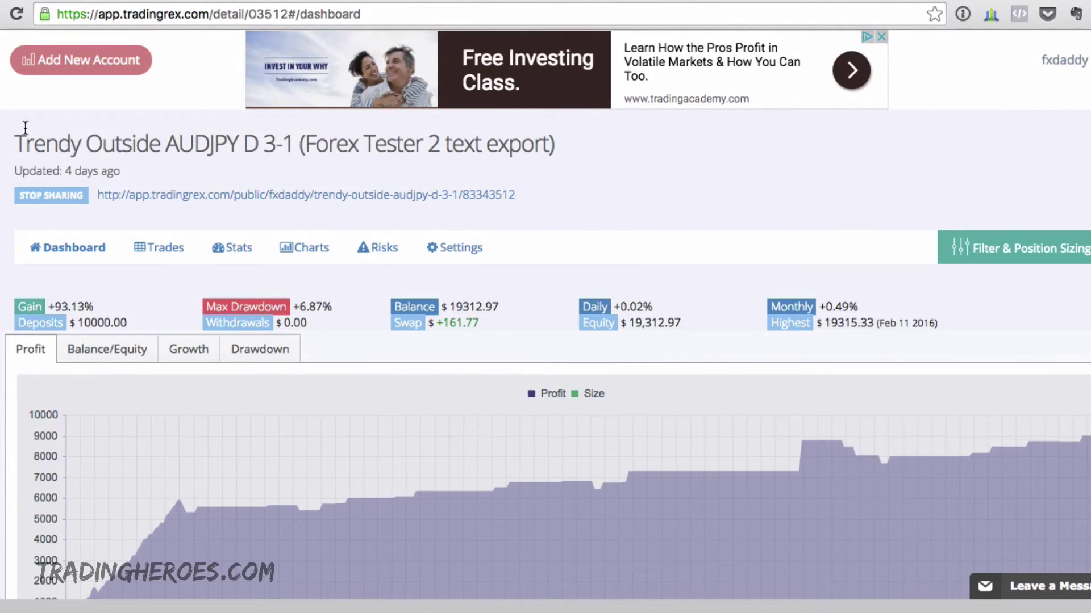
{"action": "left_click", "coordinate": [25, 130]}
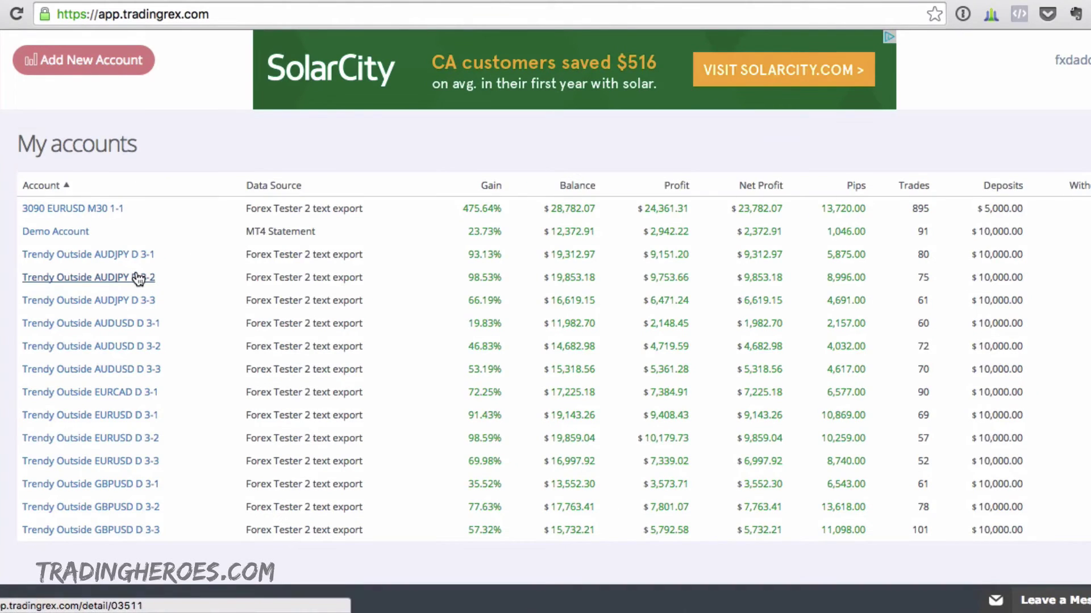
{"action": "left_click", "coordinate": [138, 278]}
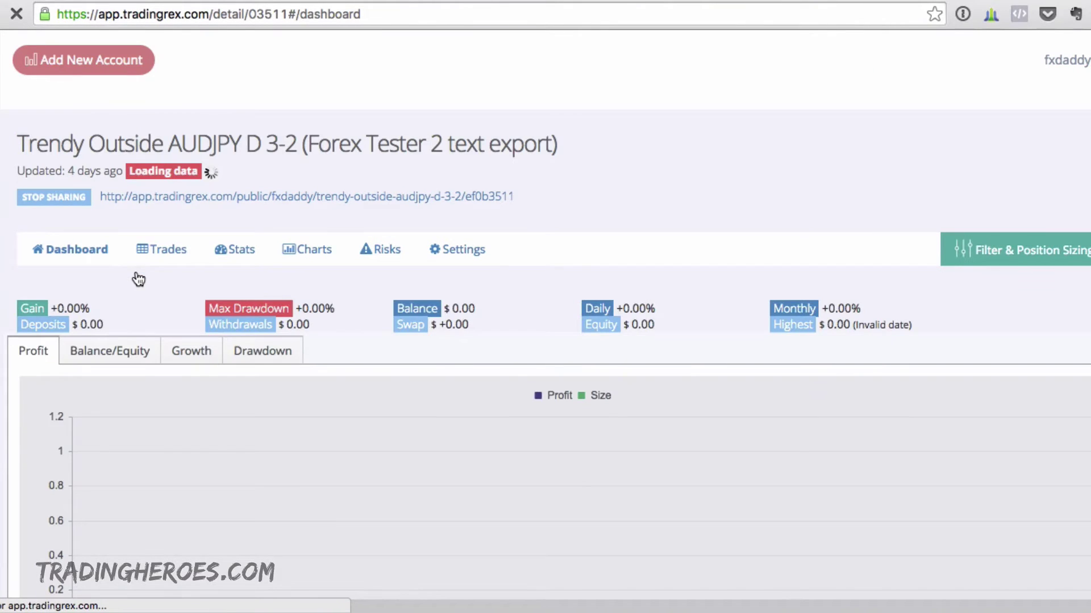
{"action": "scroll", "coordinate": [469, 343], "scroll_direction": "down", "scroll_amount": 15}
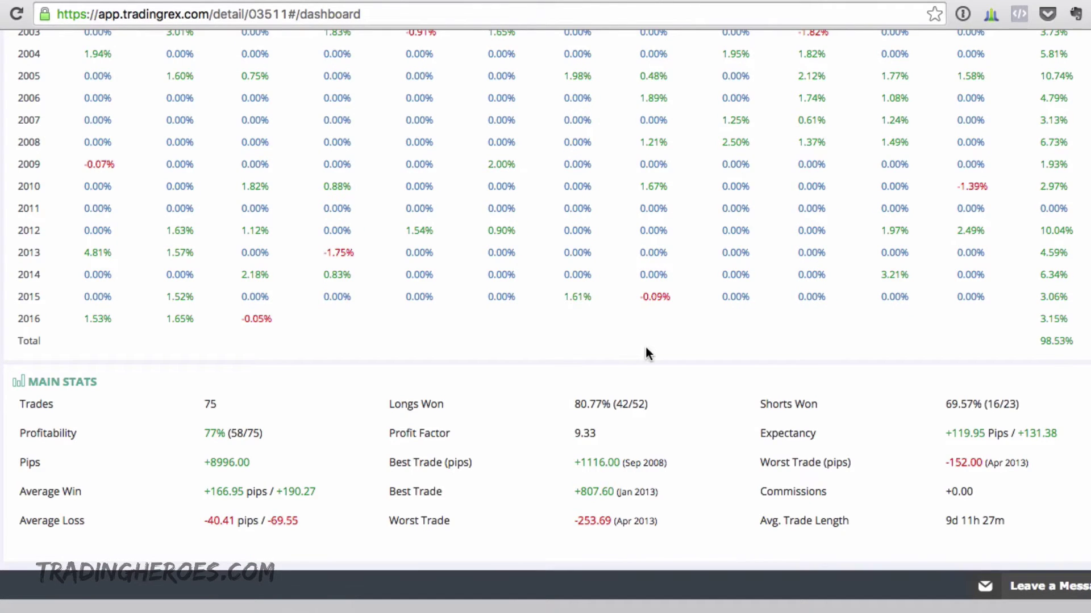
{"action": "scroll", "coordinate": [645, 353], "scroll_direction": "up", "scroll_amount": 9}
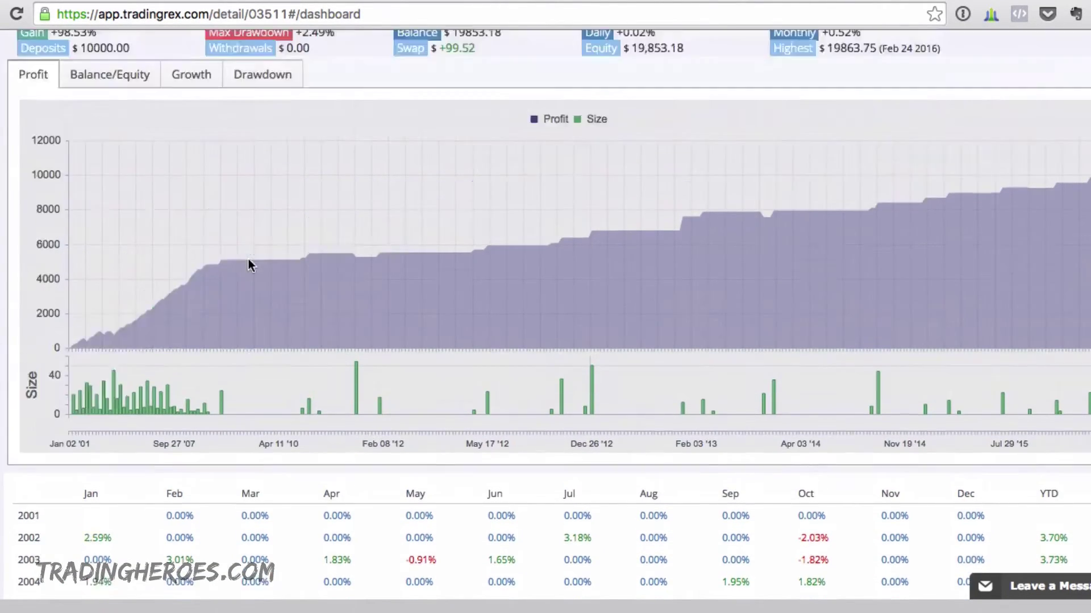
{"action": "scroll", "coordinate": [248, 263], "scroll_direction": "up", "scroll_amount": 5}
{"action": "left_click", "coordinate": [34, 134]}
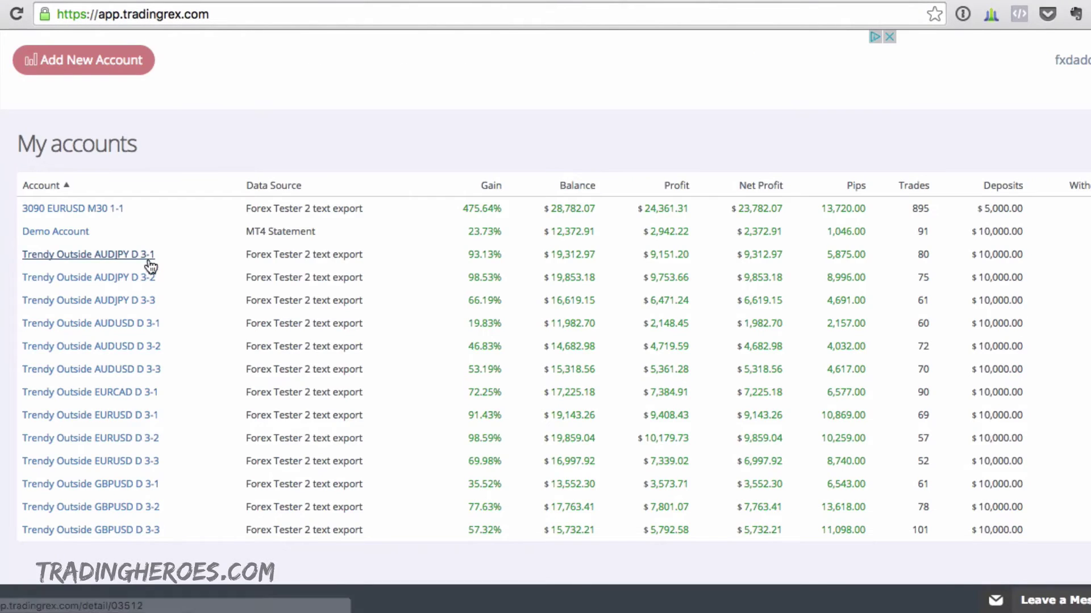
Step: Open the Trendy Outside AUDUSD D 3-1 account and view its list of trades
{"action": "left_click", "coordinate": [153, 324]}
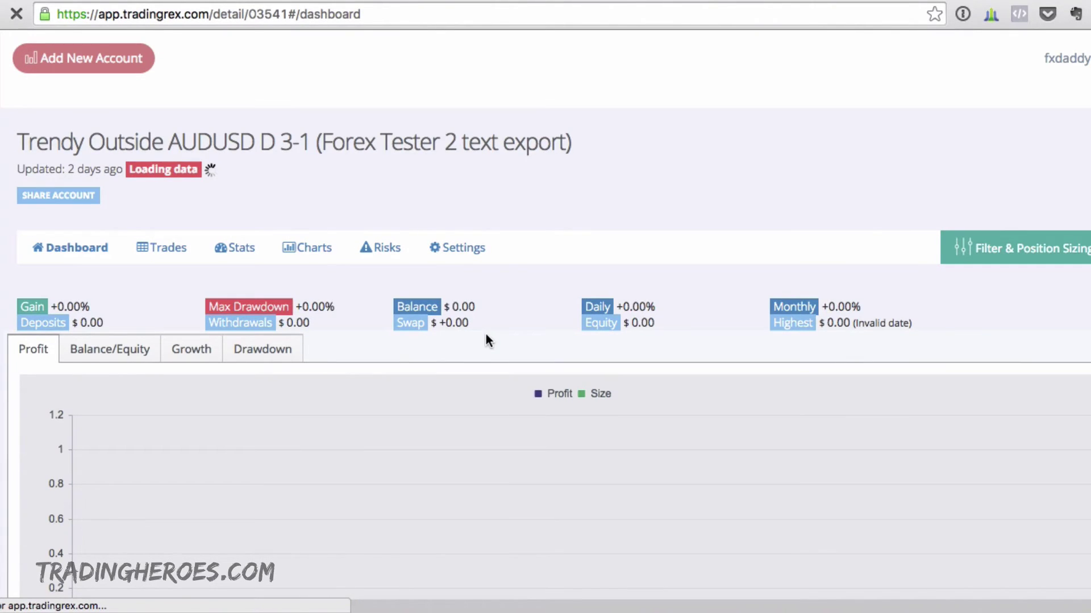
{"action": "scroll", "coordinate": [486, 341], "scroll_direction": "down", "scroll_amount": 15}
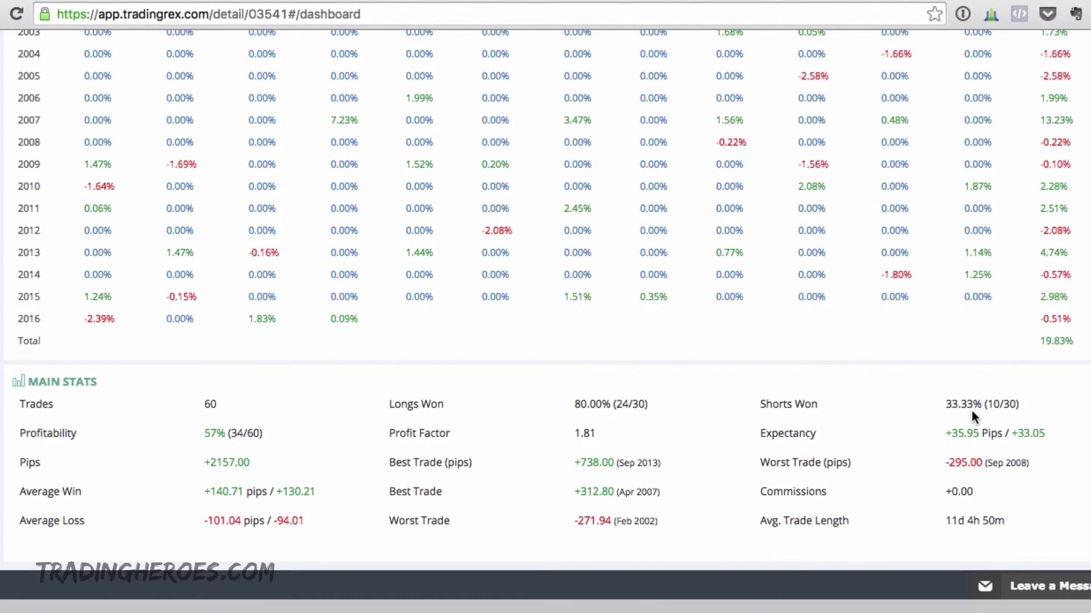
{"action": "scroll", "coordinate": [792, 334], "scroll_direction": "up", "scroll_amount": 15}
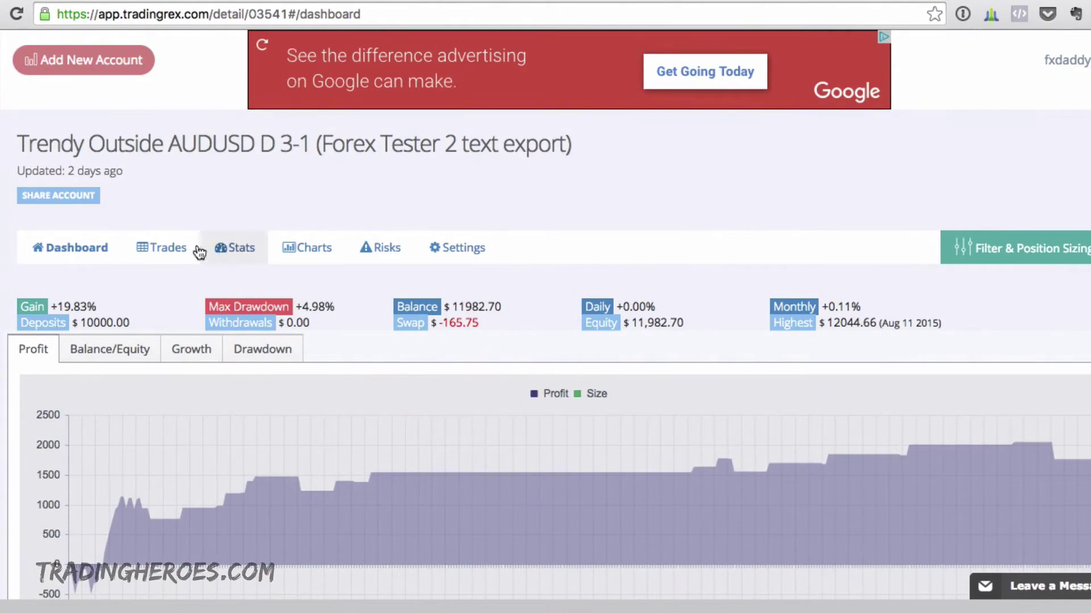
{"action": "left_click", "coordinate": [167, 259]}
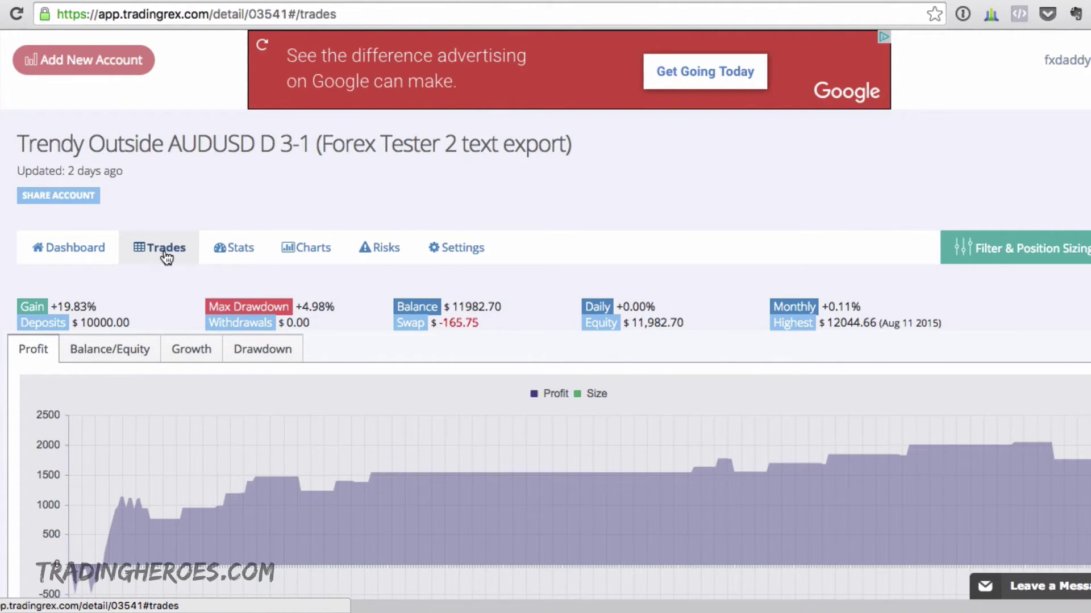
{"action": "scroll", "coordinate": [356, 324], "scroll_direction": "down", "scroll_amount": 7}
{"action": "scroll", "coordinate": [357, 328], "scroll_direction": "up", "scroll_amount": 2}
{"action": "scroll", "coordinate": [357, 328], "scroll_direction": "up", "scroll_amount": 5}
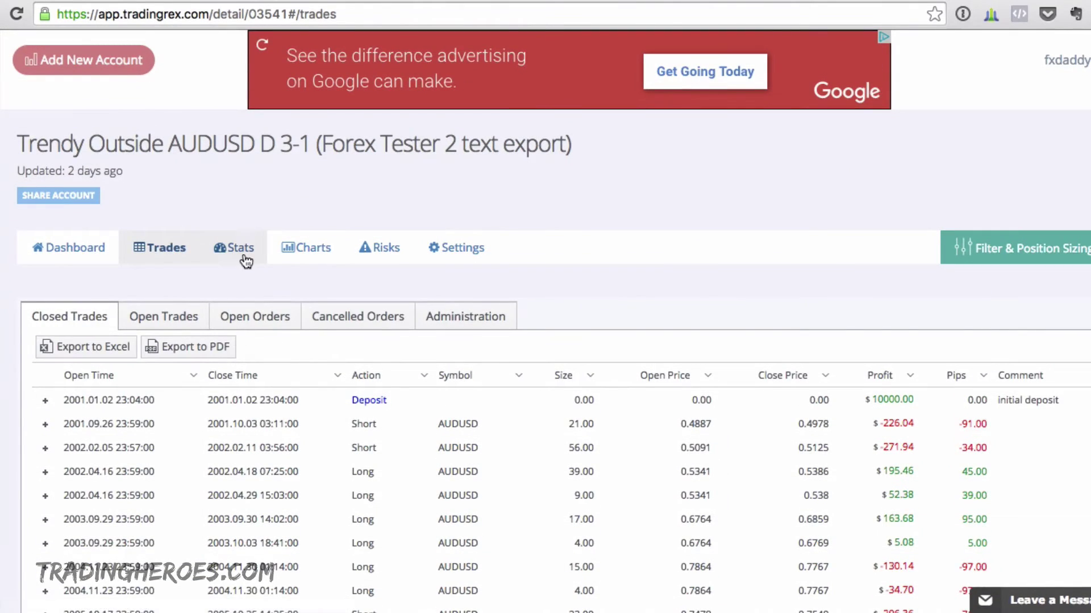
Step: Show the Stats summary with longs netting +$2494.88 and shorts −$512.18
{"action": "left_click", "coordinate": [241, 256]}
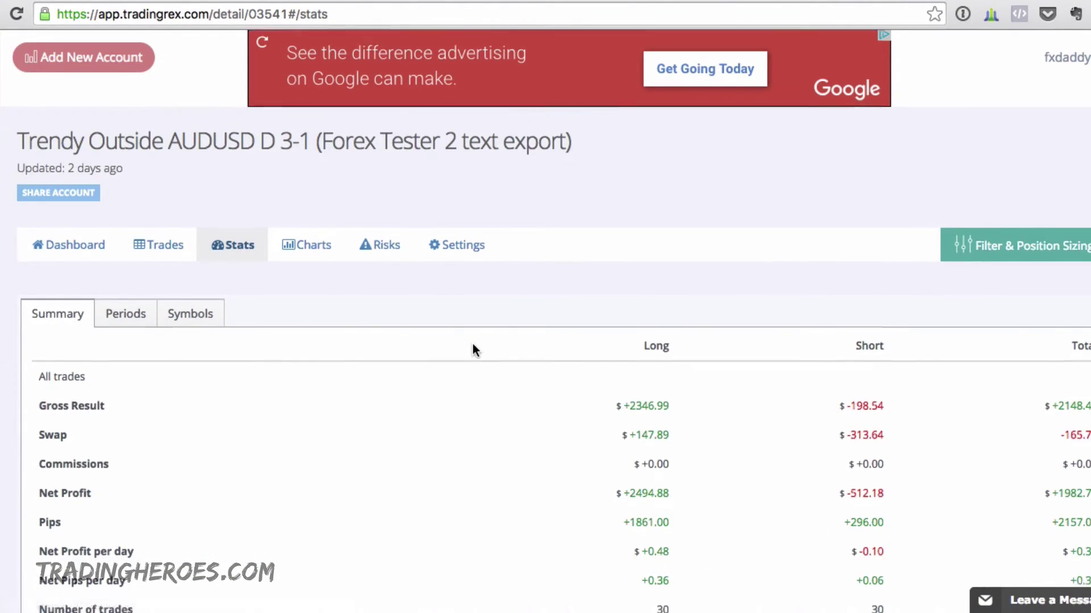
{"action": "scroll", "coordinate": [475, 341], "scroll_direction": "down", "scroll_amount": 2}
{"action": "scroll", "coordinate": [472, 345], "scroll_direction": "down", "scroll_amount": 10}
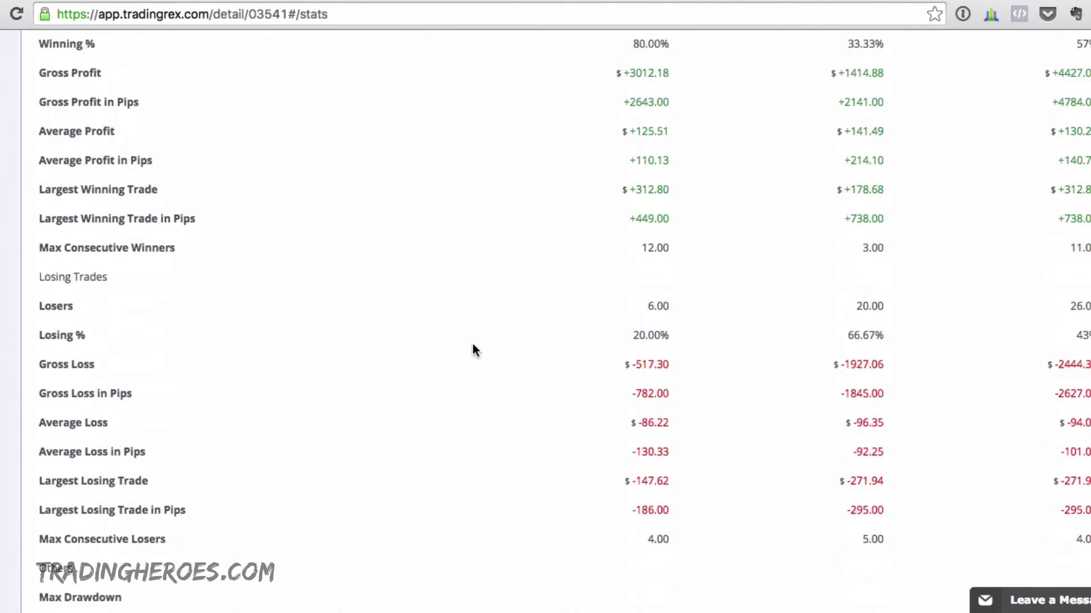
{"action": "scroll", "coordinate": [472, 344], "scroll_direction": "down", "scroll_amount": 2}
Step: Review the Charts tab: long profit $3,012, short loss $1,927, and 60 trades total
{"action": "scroll", "coordinate": [473, 346], "scroll_direction": "up", "scroll_amount": 15}
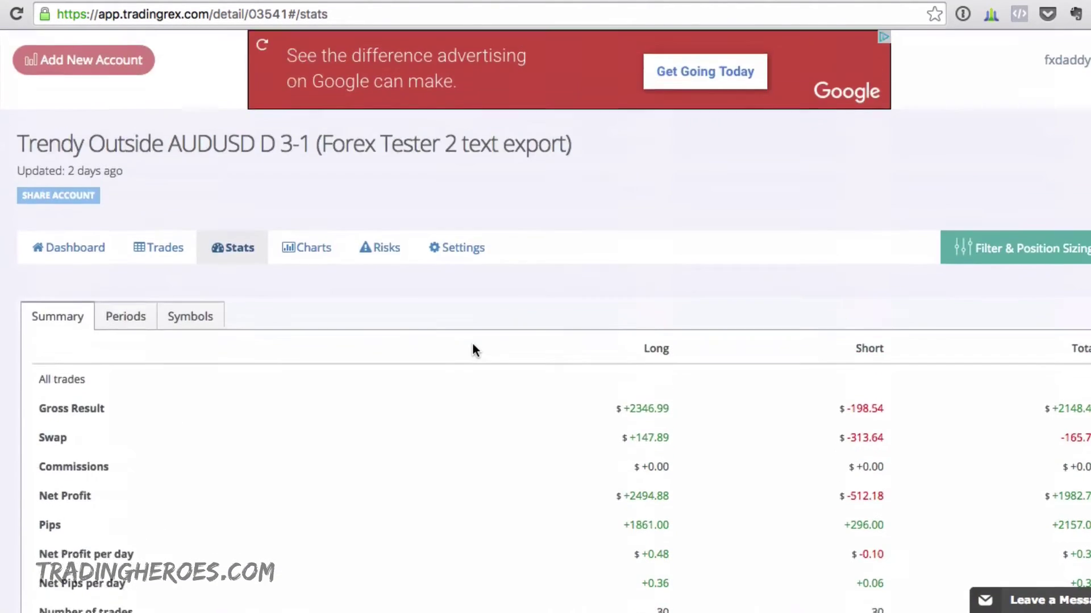
{"action": "left_click", "coordinate": [310, 251]}
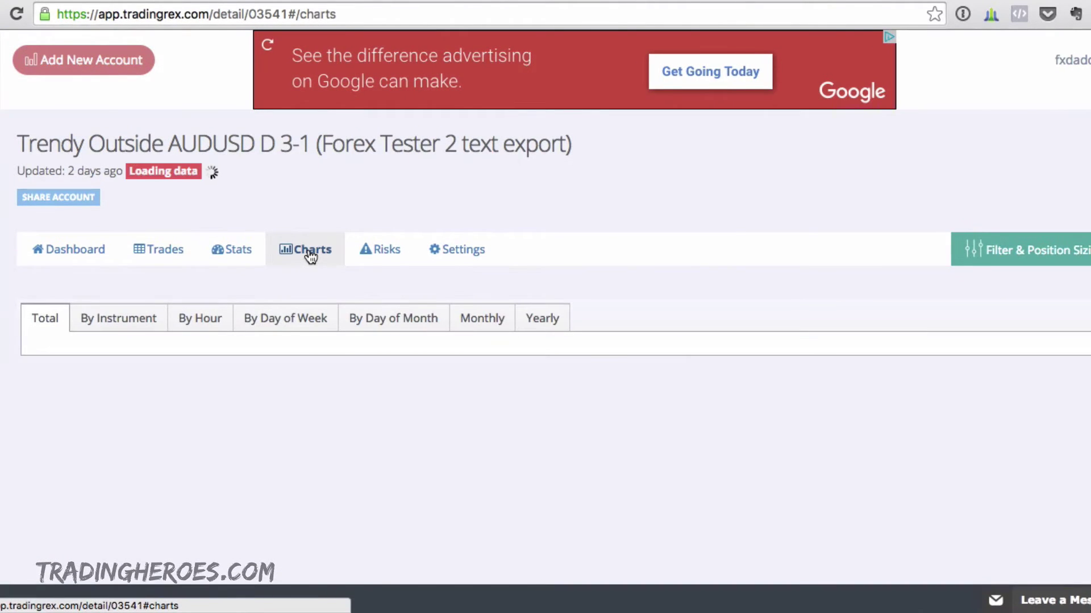
{"action": "scroll", "coordinate": [723, 267], "scroll_direction": "down", "scroll_amount": 5}
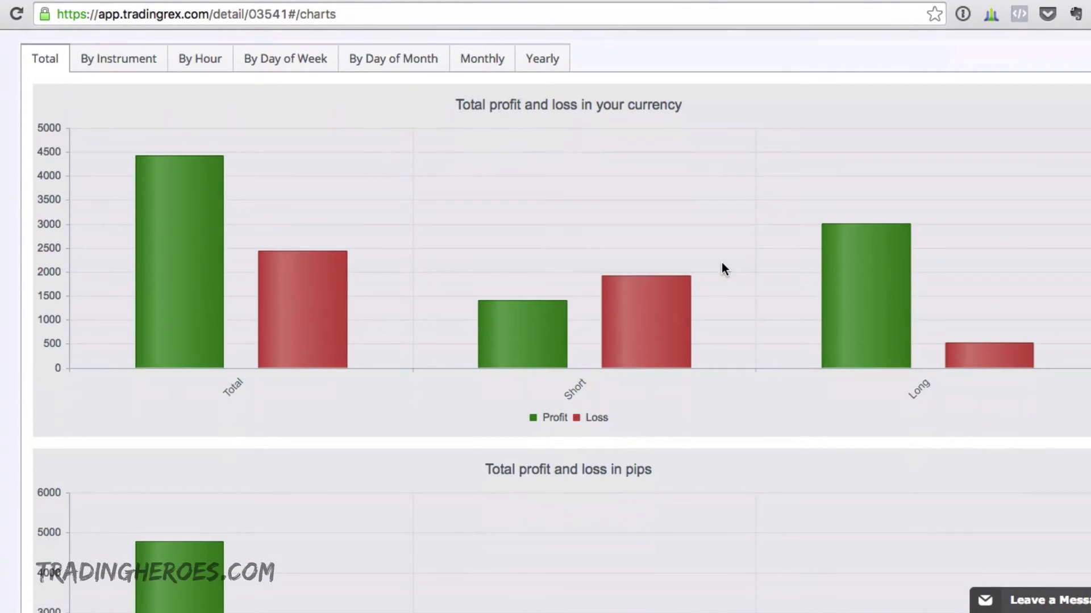
{"action": "mouse_move", "coordinate": [850, 323]}
{"action": "mouse_move", "coordinate": [536, 342]}
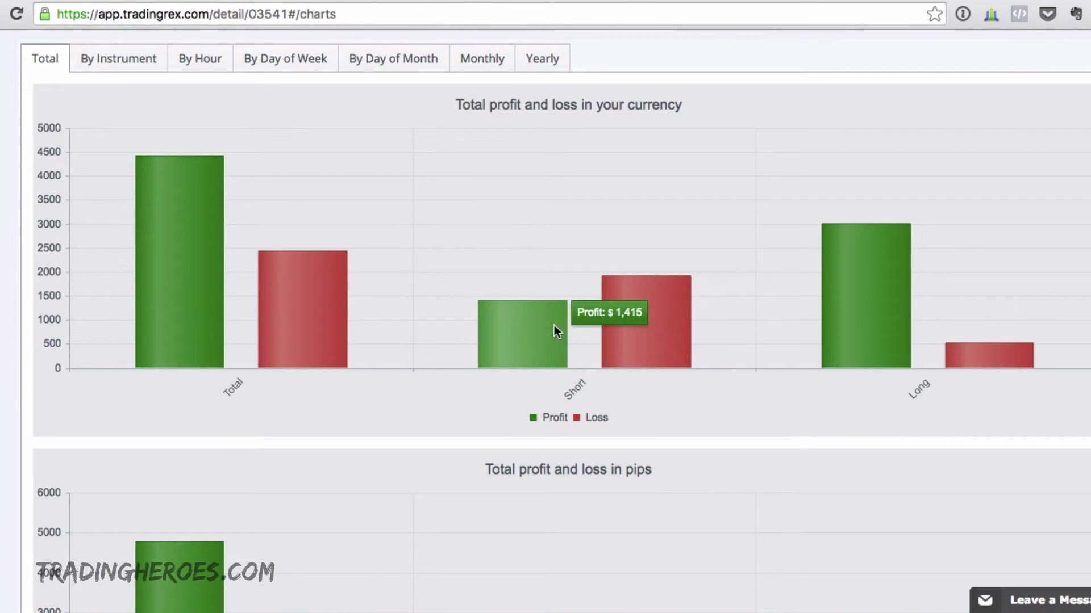
{"action": "mouse_move", "coordinate": [649, 322]}
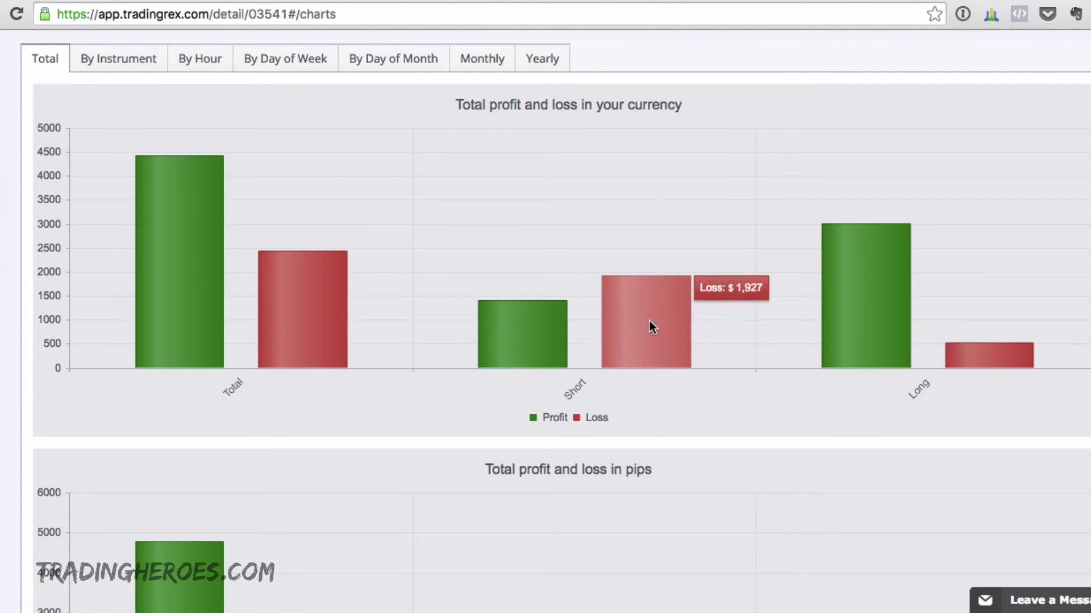
{"action": "scroll", "coordinate": [649, 327], "scroll_direction": "up", "scroll_amount": 1}
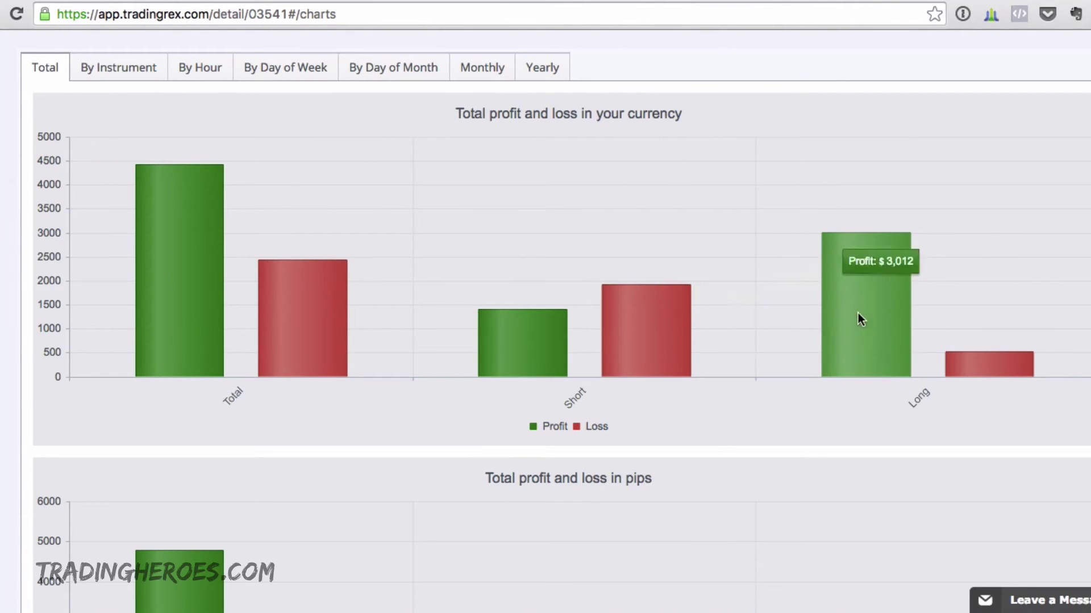
{"action": "mouse_move", "coordinate": [852, 294]}
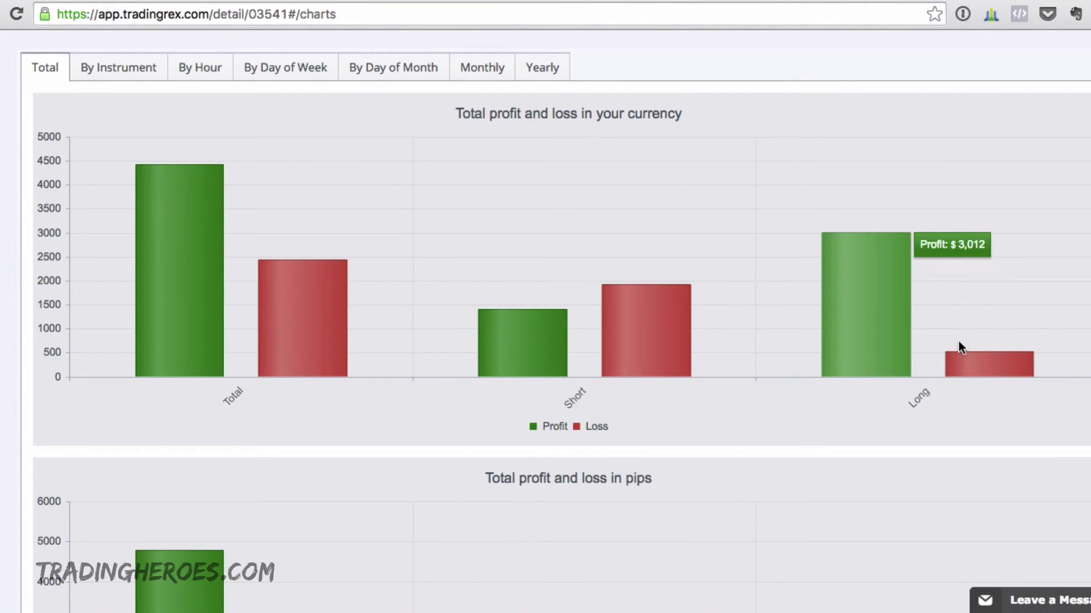
{"action": "scroll", "coordinate": [899, 338], "scroll_direction": "down", "scroll_amount": 5}
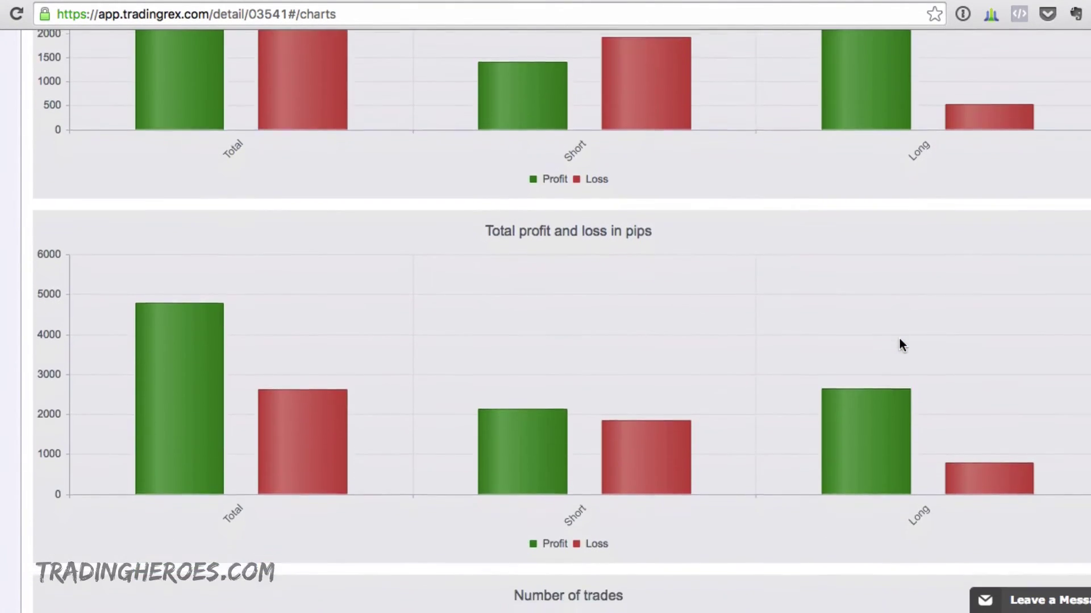
{"action": "scroll", "coordinate": [899, 338], "scroll_direction": "down", "scroll_amount": 5}
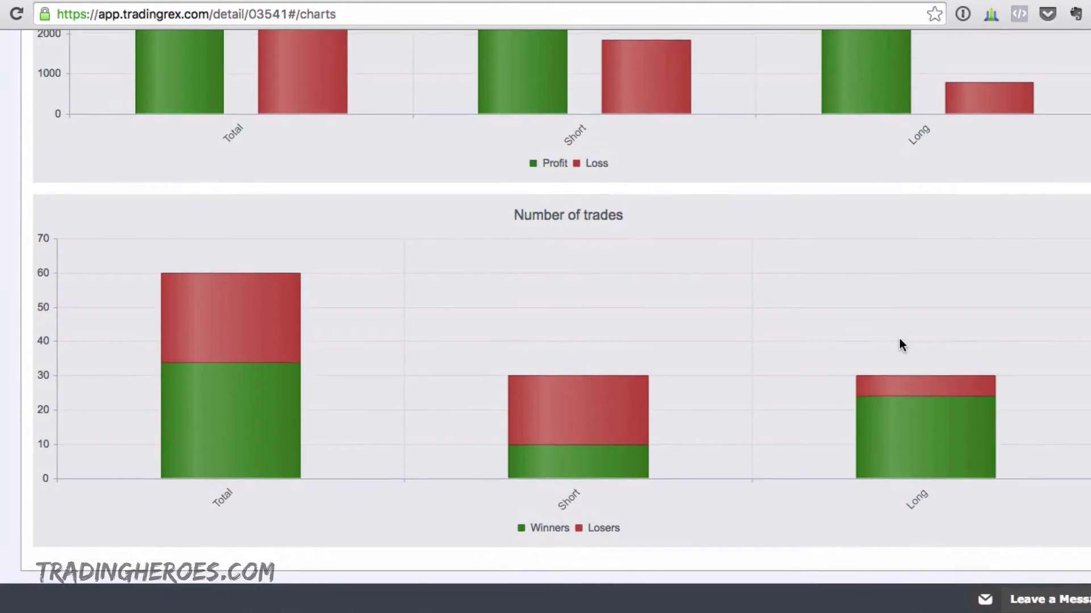
{"action": "scroll", "coordinate": [899, 338], "scroll_direction": "up", "scroll_amount": 15}
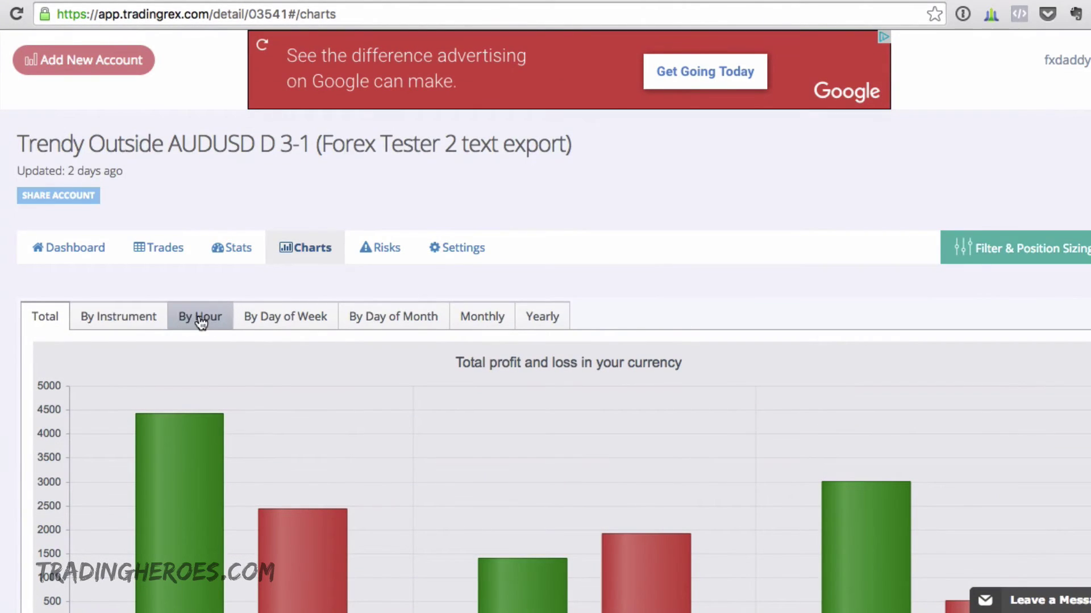
Step: Show profit and loss by day of week and scroll through its charts
{"action": "left_click", "coordinate": [200, 324]}
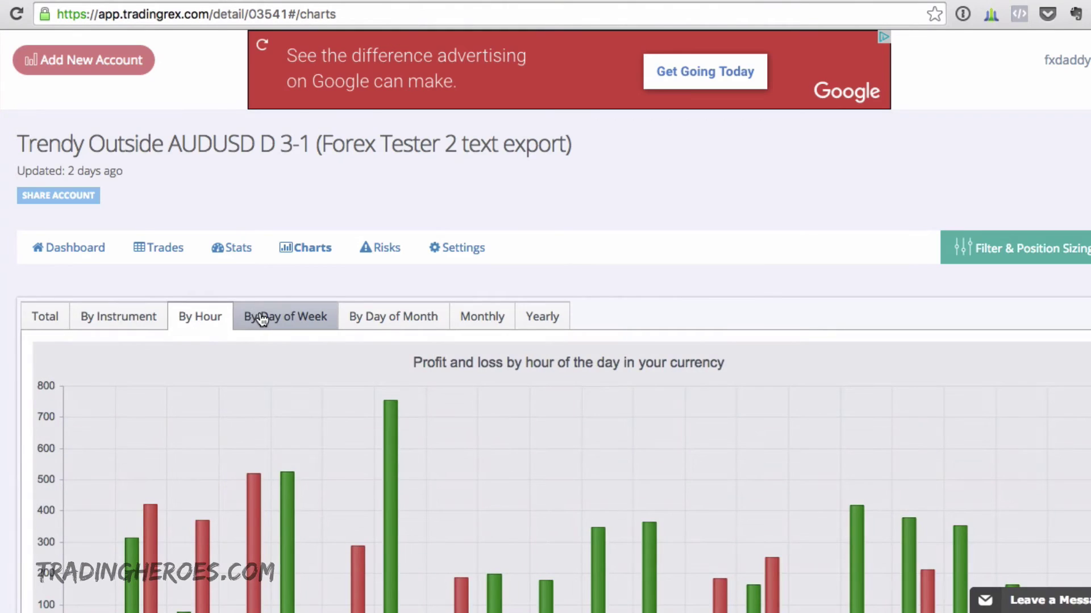
{"action": "left_click", "coordinate": [262, 318]}
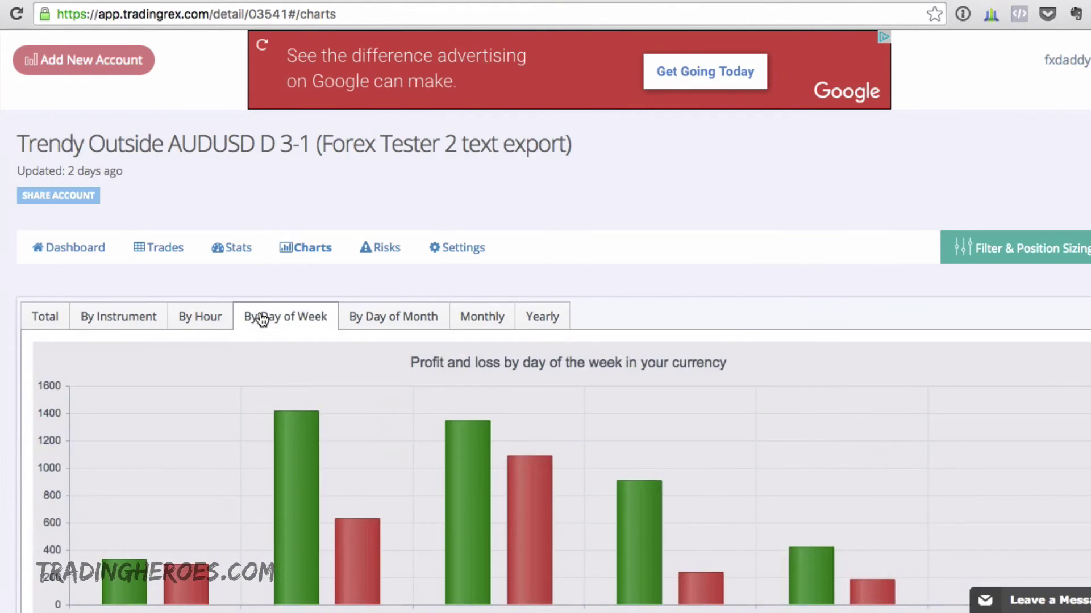
{"action": "scroll", "coordinate": [260, 315], "scroll_direction": "down", "scroll_amount": 2}
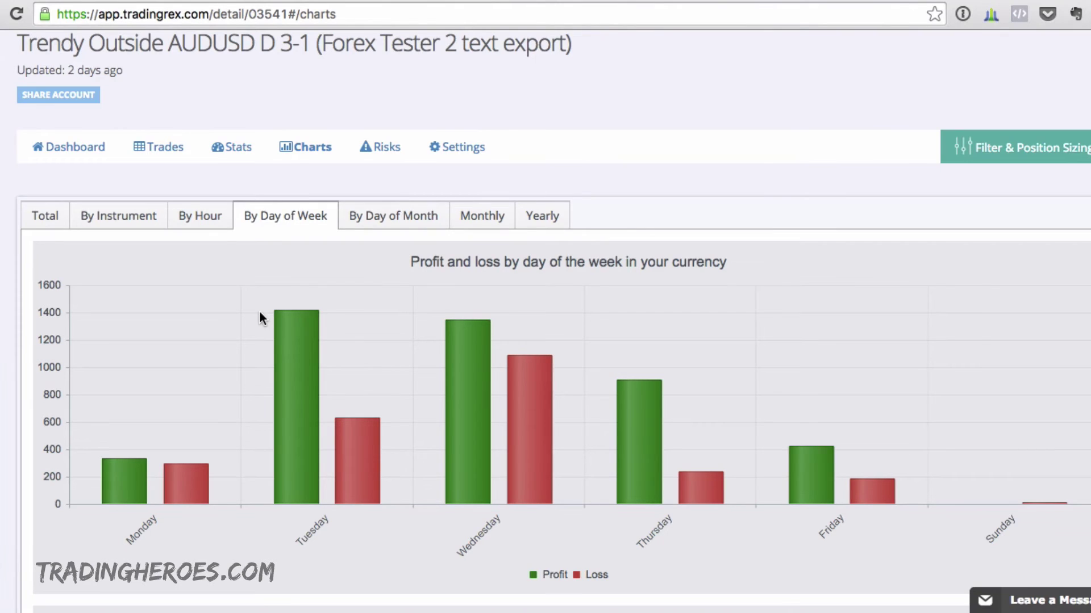
{"action": "scroll", "coordinate": [943, 341], "scroll_direction": "down", "scroll_amount": 3}
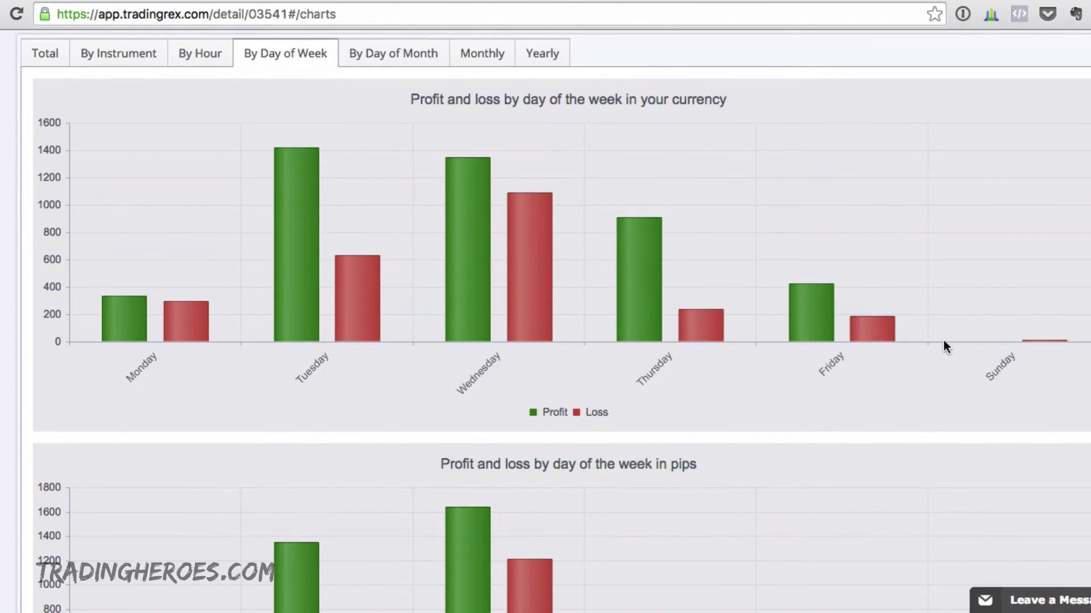
{"action": "mouse_move", "coordinate": [1036, 341]}
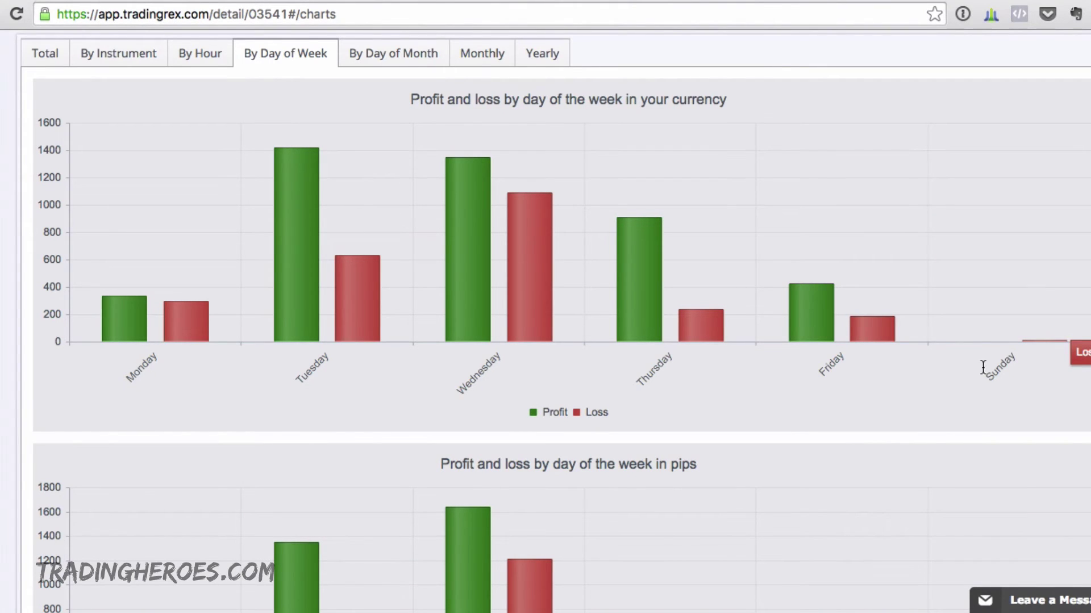
{"action": "scroll", "coordinate": [939, 388], "scroll_direction": "down", "scroll_amount": 5}
{"action": "scroll", "coordinate": [940, 389], "scroll_direction": "down", "scroll_amount": 2}
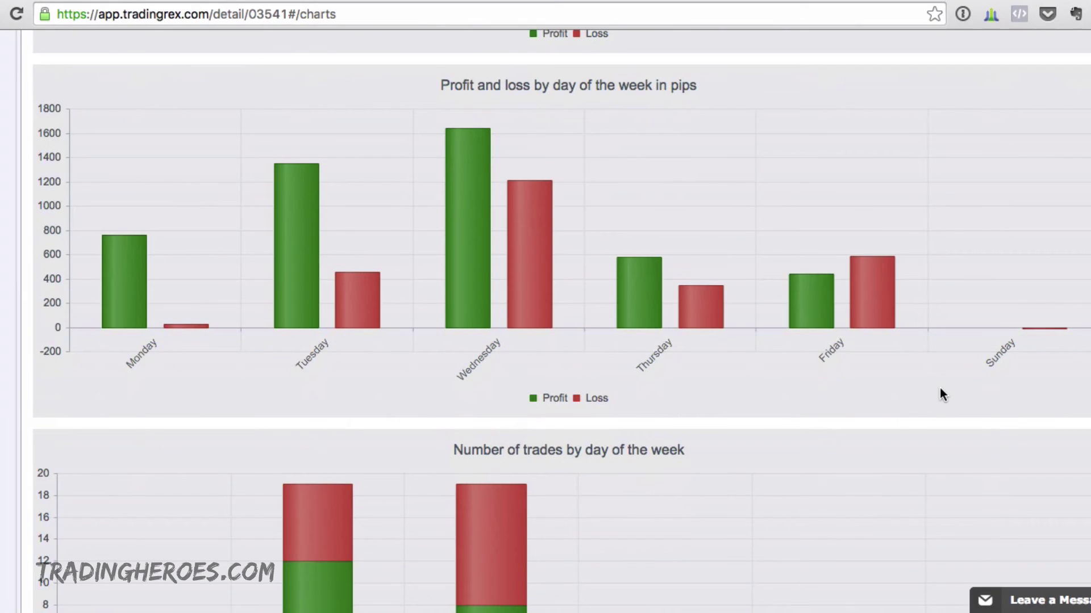
{"action": "mouse_move", "coordinate": [789, 307]}
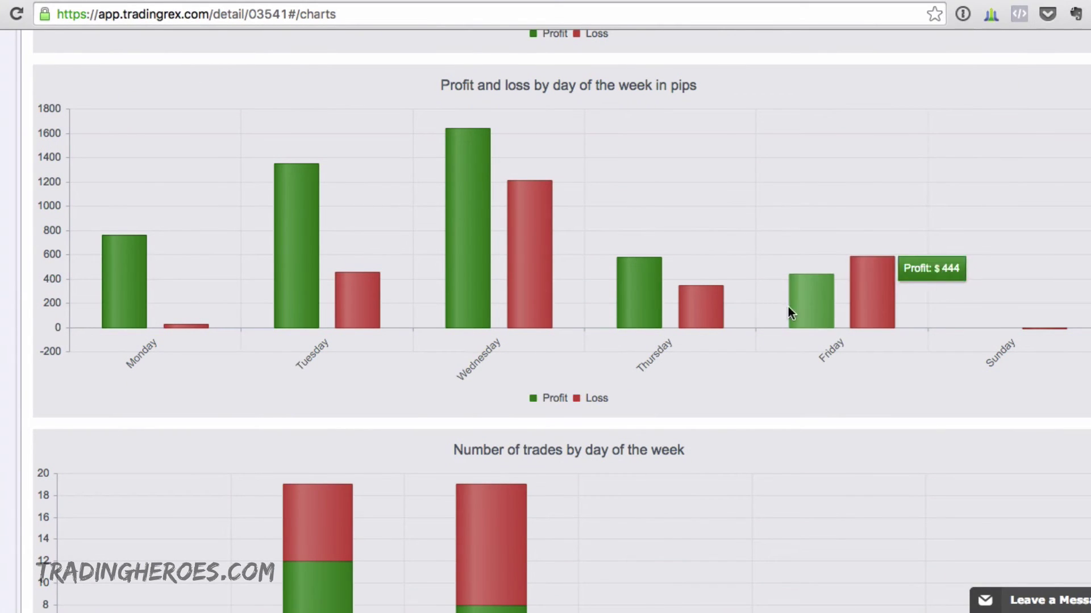
{"action": "scroll", "coordinate": [845, 289], "scroll_direction": "up", "scroll_amount": 1}
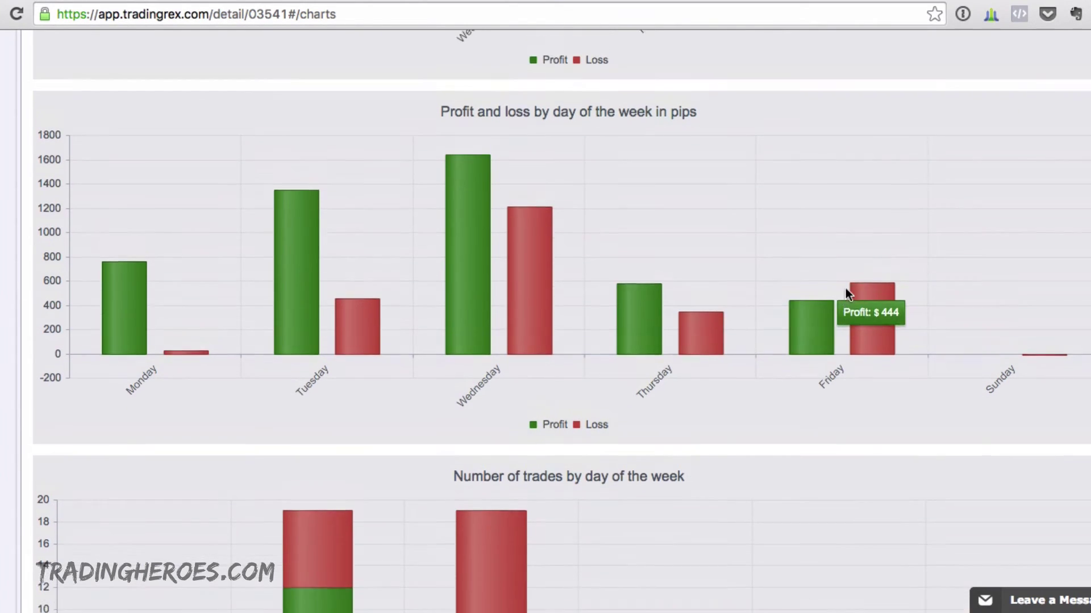
{"action": "scroll", "coordinate": [828, 344], "scroll_direction": "up", "scroll_amount": 4}
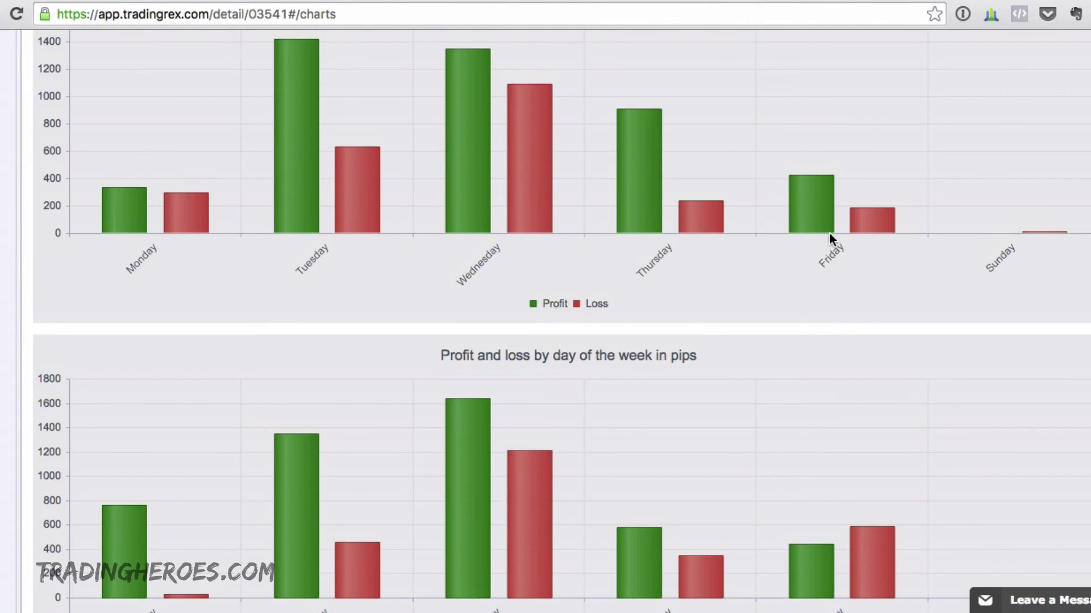
{"action": "scroll", "coordinate": [846, 321], "scroll_direction": "down", "scroll_amount": 9}
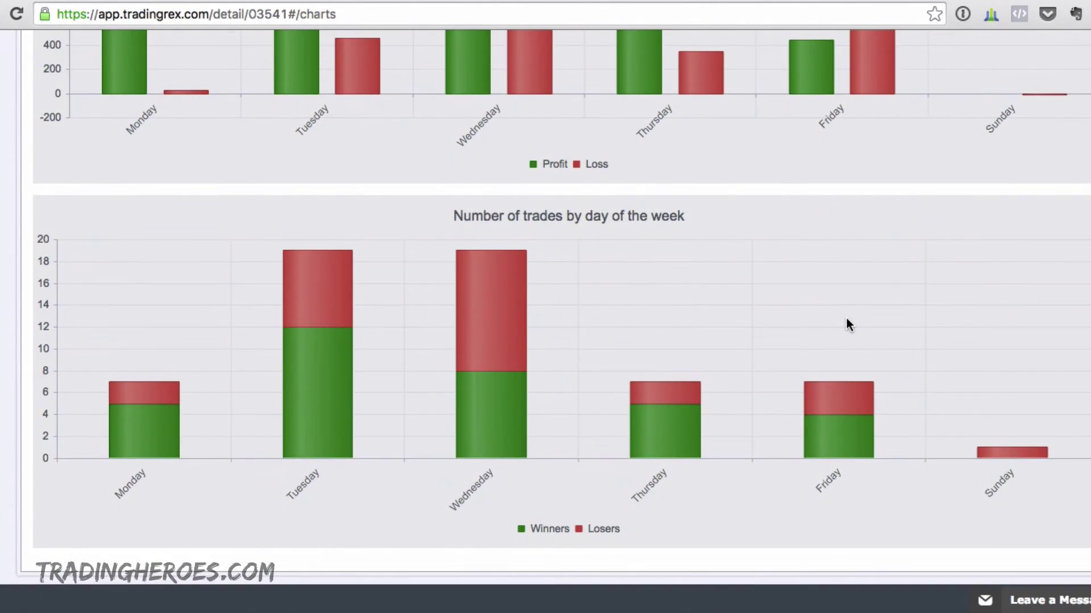
{"action": "scroll", "coordinate": [846, 319], "scroll_direction": "up", "scroll_amount": 9}
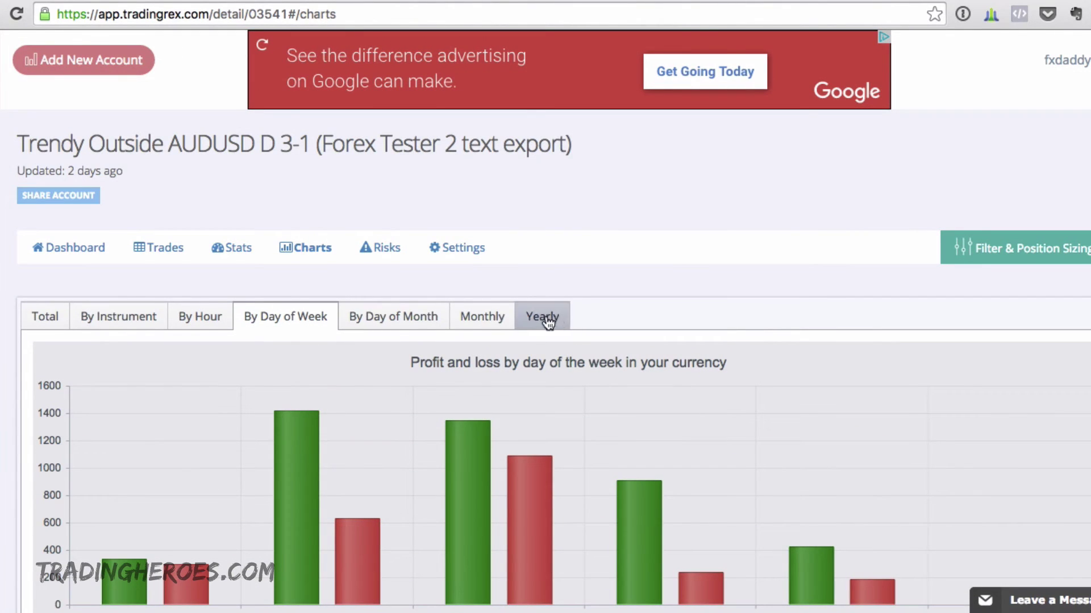
Step: Switch to the By Instrument breakdown, showing AUDUSD profit near 4,400 against roughly 2,400 loss
{"action": "left_click", "coordinate": [119, 323]}
{"action": "scroll", "coordinate": [935, 442], "scroll_direction": "down", "scroll_amount": 3}
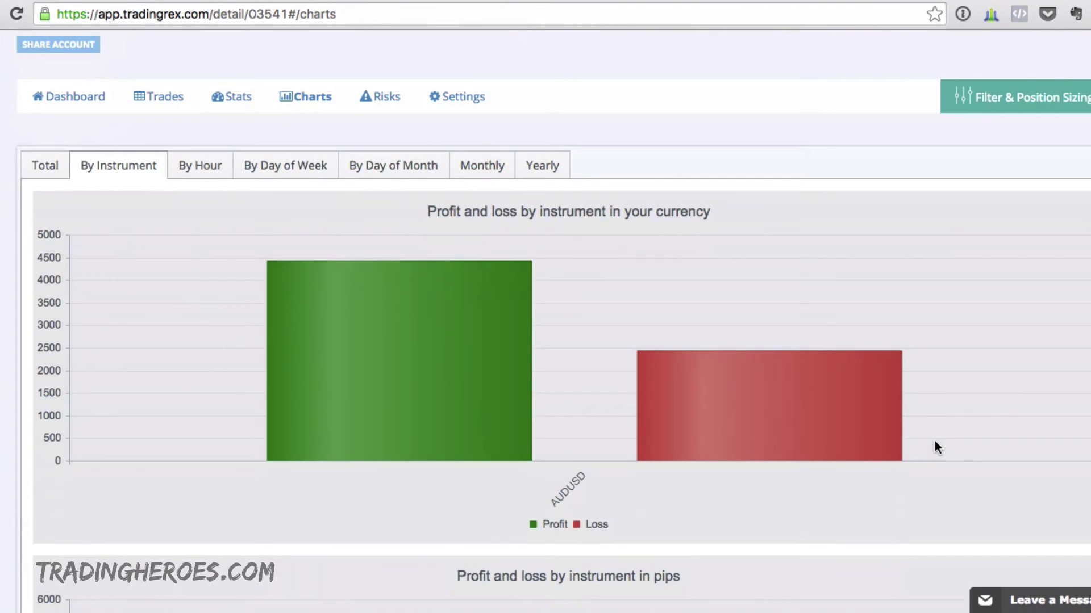
{"action": "scroll", "coordinate": [935, 443], "scroll_direction": "down", "scroll_amount": 5}
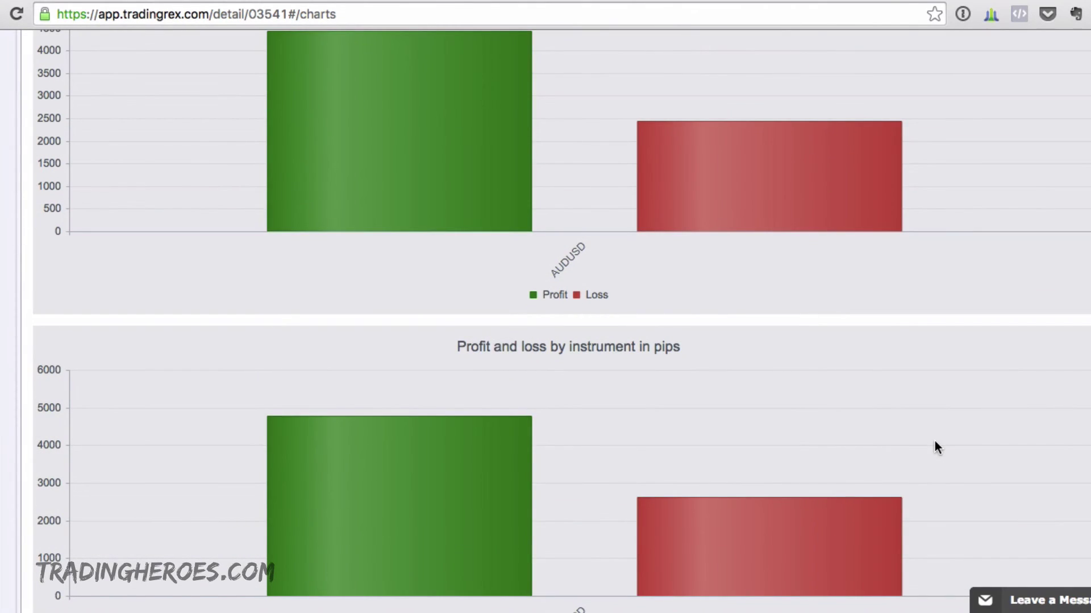
{"action": "scroll", "coordinate": [935, 442], "scroll_direction": "down", "scroll_amount": 3}
{"action": "scroll", "coordinate": [935, 441], "scroll_direction": "up", "scroll_amount": 10}
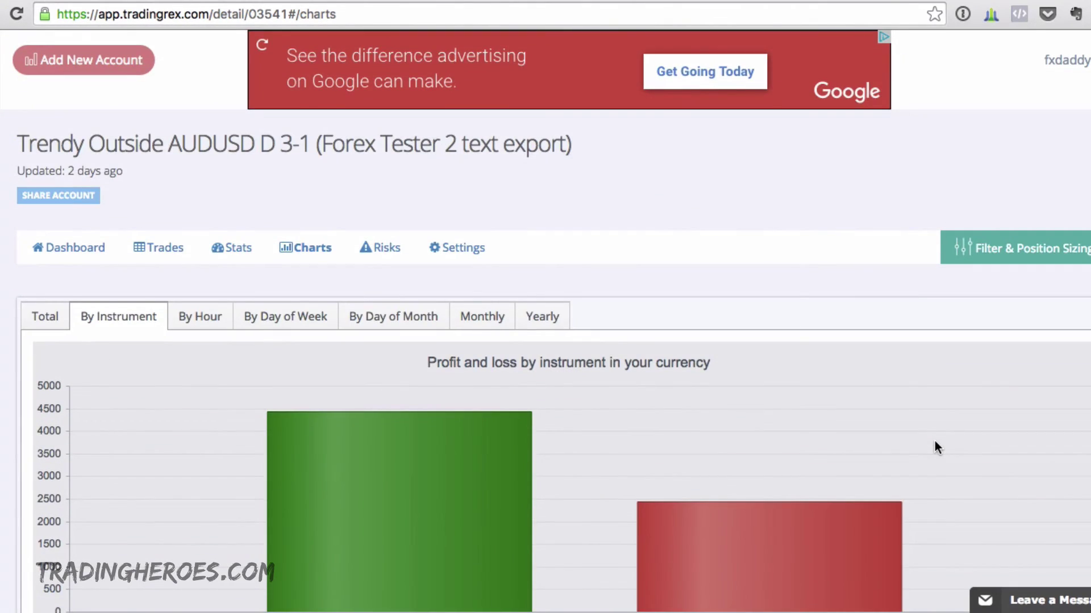
Step: Open Risks to see the $497.98 (4.98%) drawdown, 30 simulated balance curves and drawdown distribution
{"action": "left_click", "coordinate": [382, 253]}
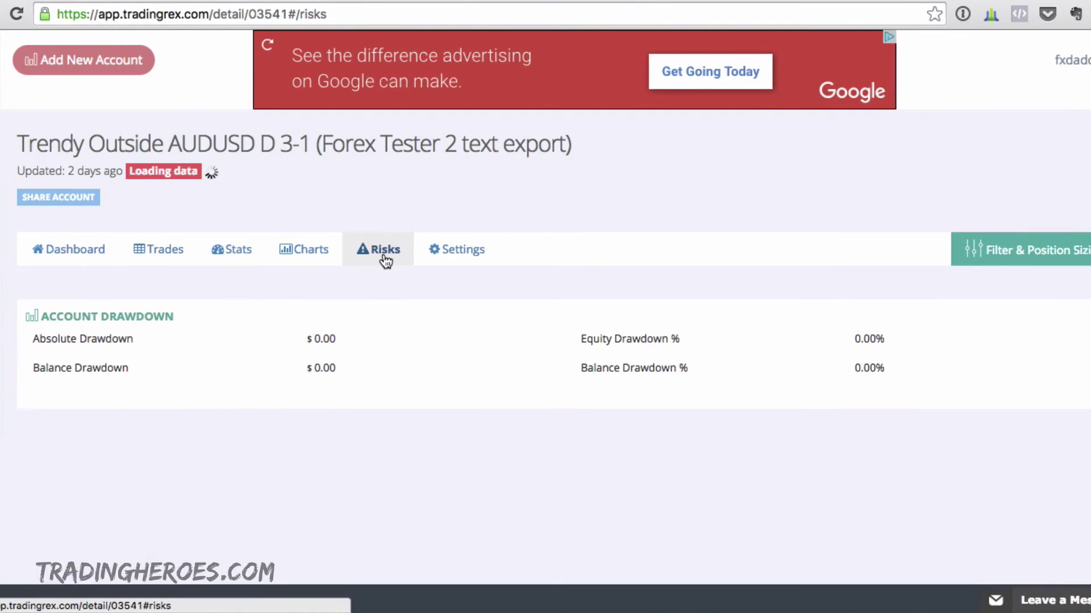
{"action": "scroll", "coordinate": [636, 335], "scroll_direction": "down", "scroll_amount": 3}
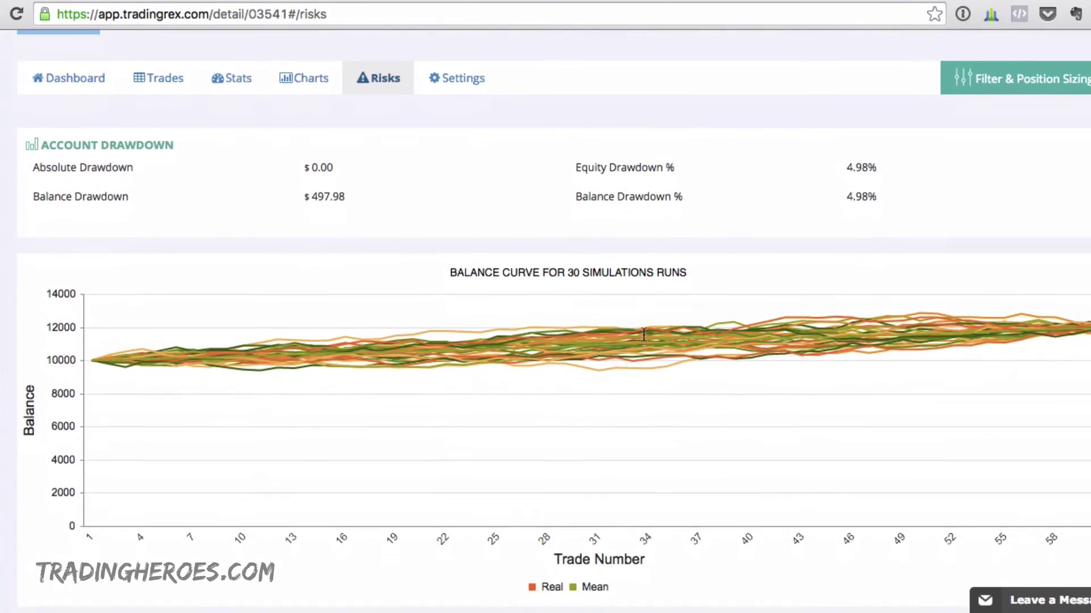
{"action": "scroll", "coordinate": [644, 335], "scroll_direction": "down", "scroll_amount": 1}
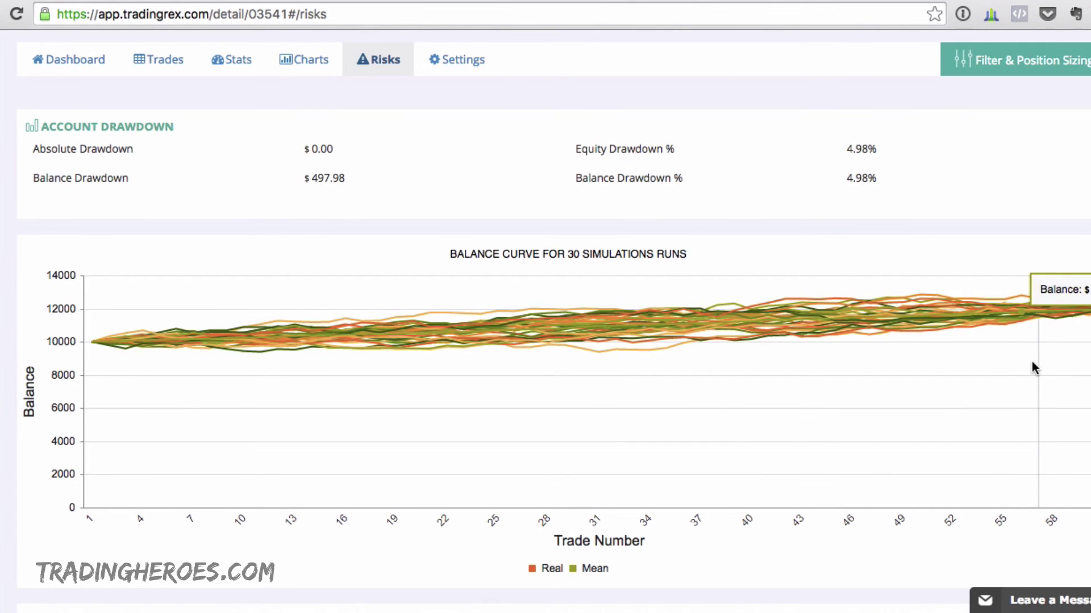
{"action": "scroll", "coordinate": [1031, 361], "scroll_direction": "down", "scroll_amount": 2}
{"action": "scroll", "coordinate": [1033, 367], "scroll_direction": "down", "scroll_amount": 3}
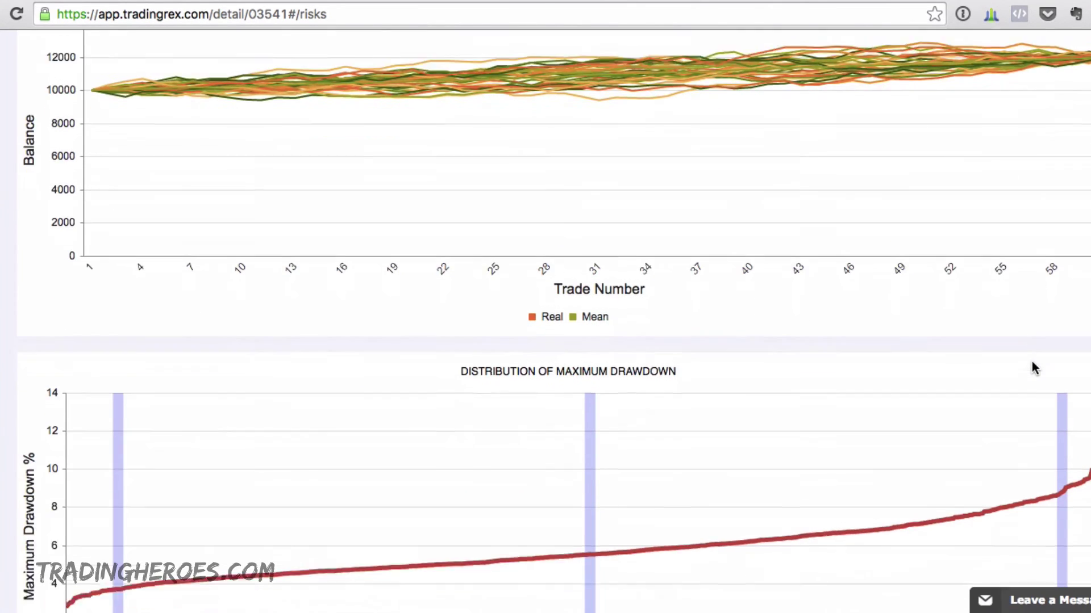
{"action": "scroll", "coordinate": [1031, 366], "scroll_direction": "down", "scroll_amount": 1}
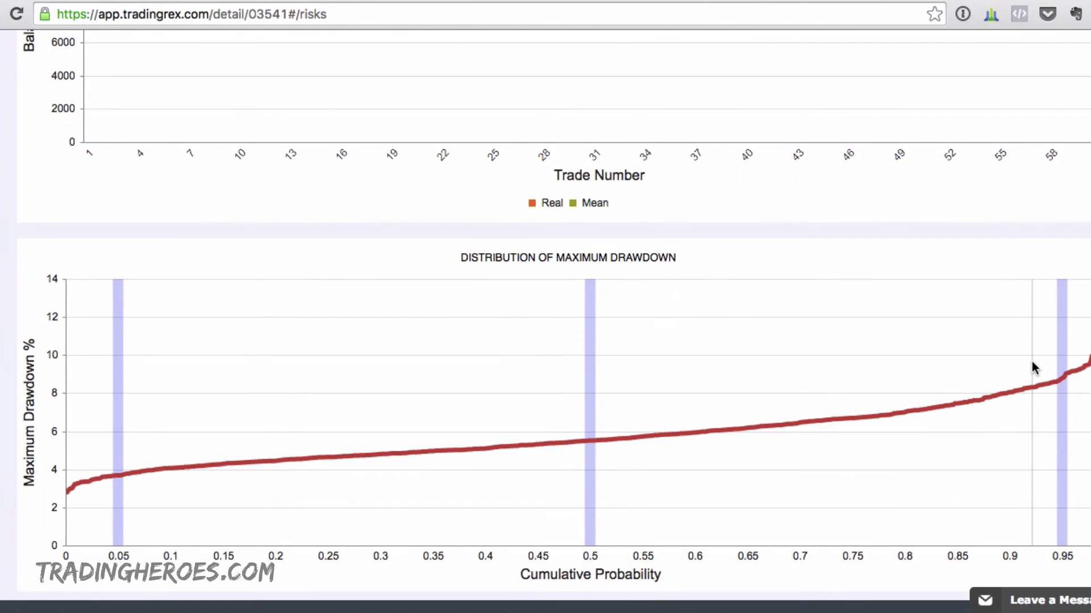
{"action": "scroll", "coordinate": [1032, 363], "scroll_direction": "up", "scroll_amount": 10}
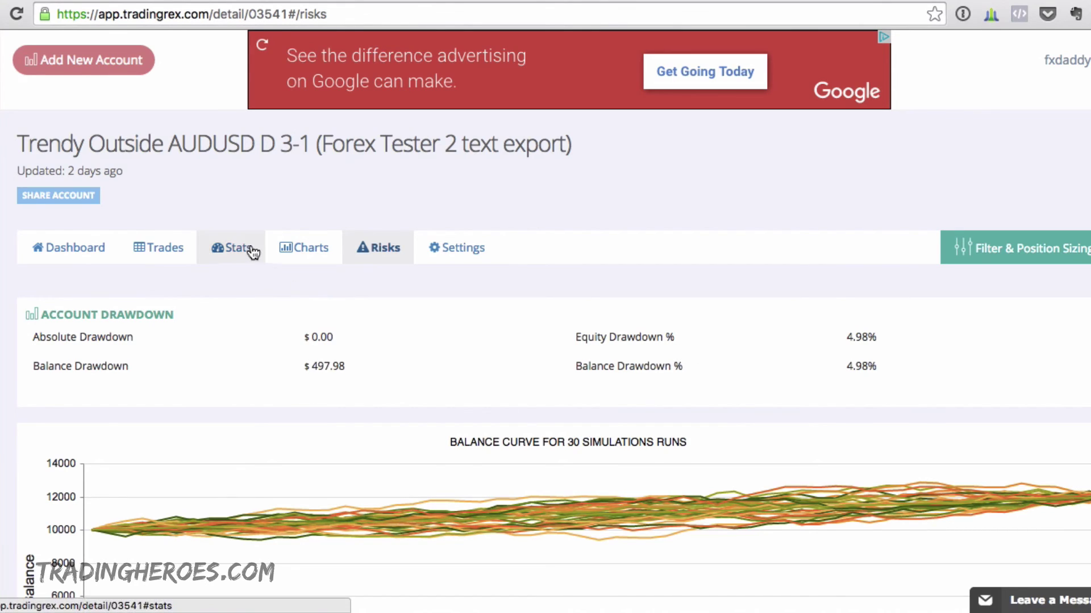
{"action": "left_click", "coordinate": [59, 197]}
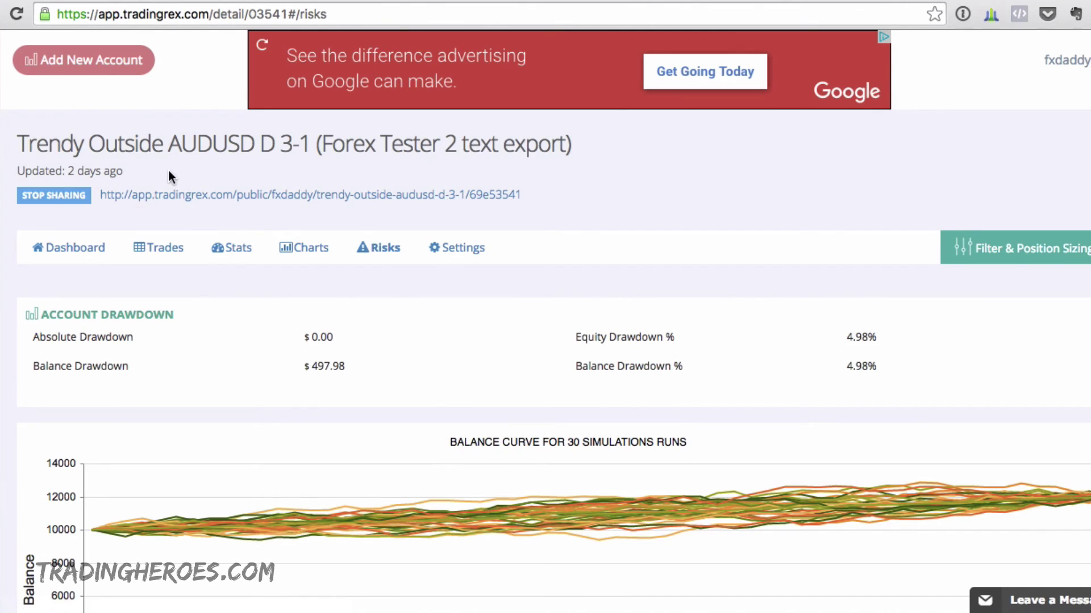
{"action": "left_click", "coordinate": [66, 199]}
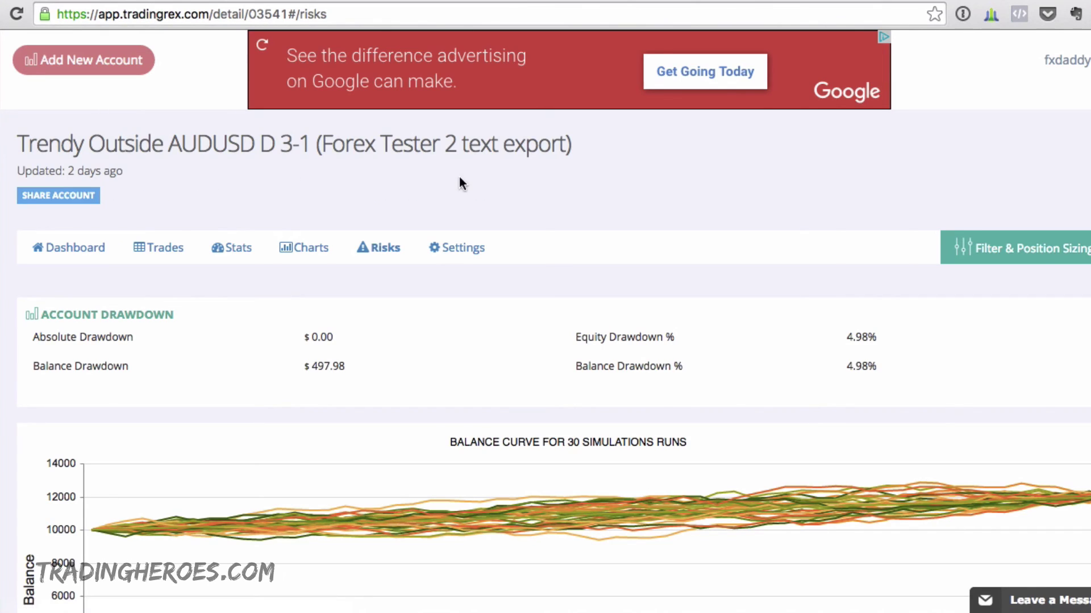
Step: Return to the My accounts page through Home in the top-left menu
{"action": "left_click", "coordinate": [34, 133]}
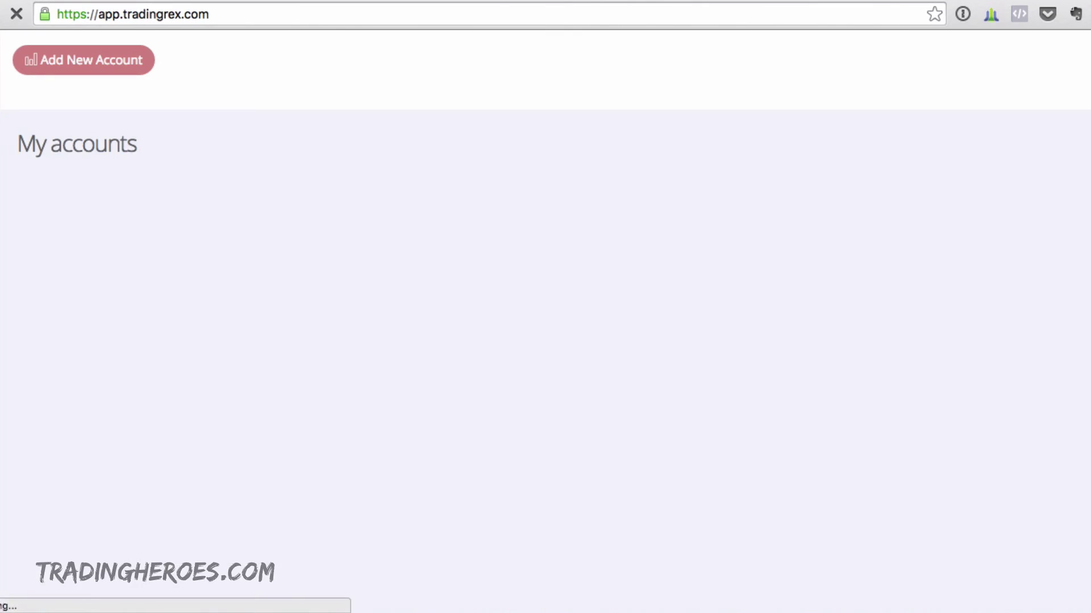